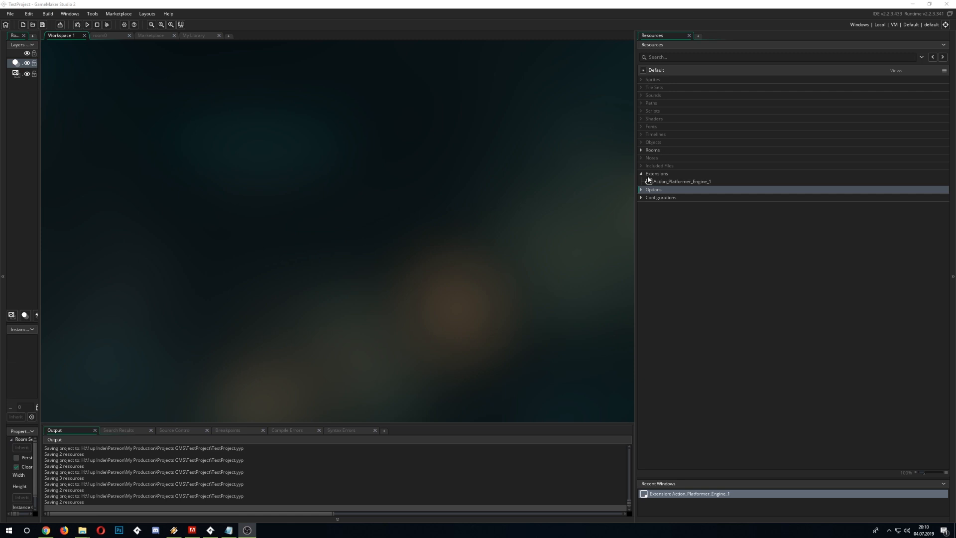
# Review the Objects group options and the File and Build menus without choosing anything
pyautogui.rightClick(656, 144)
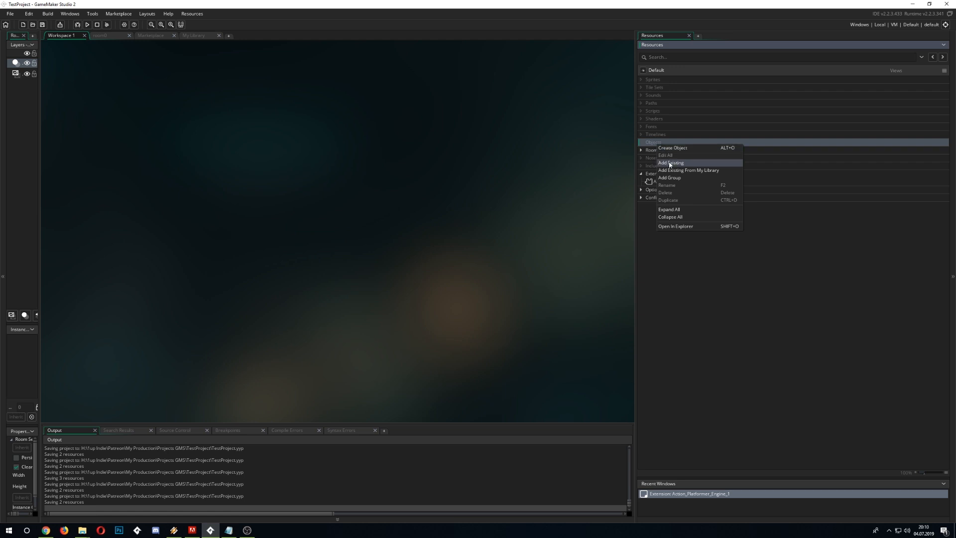
pyautogui.click(566, 156)
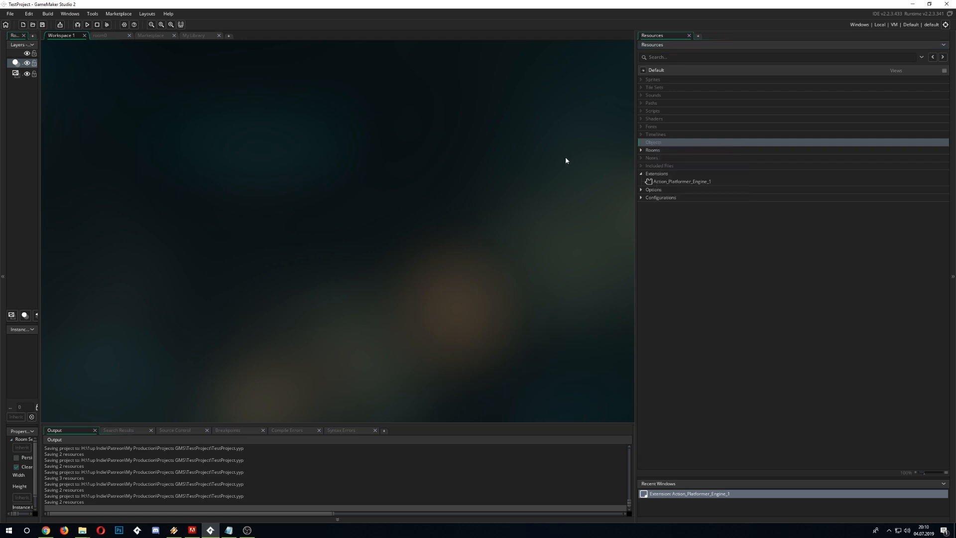
pyautogui.click(10, 14)
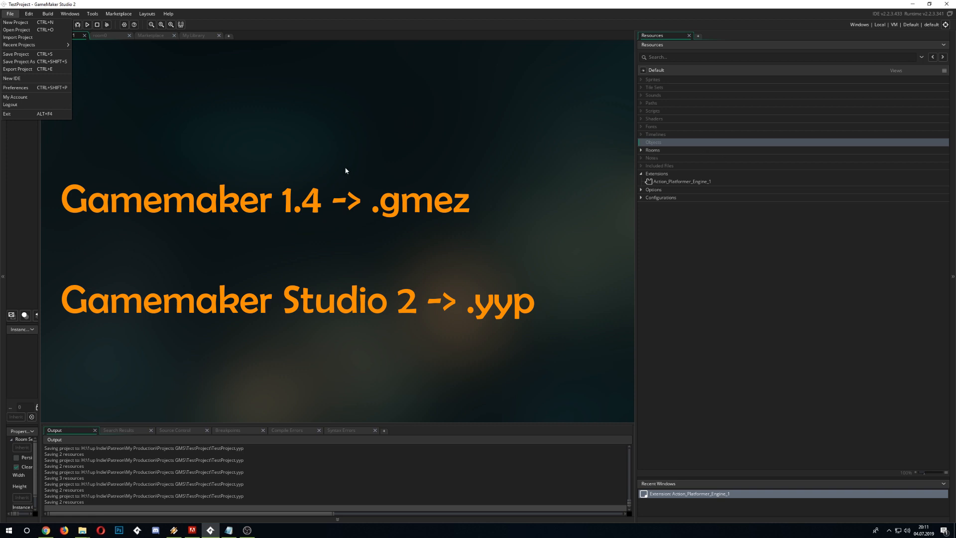
pyautogui.click(213, 172)
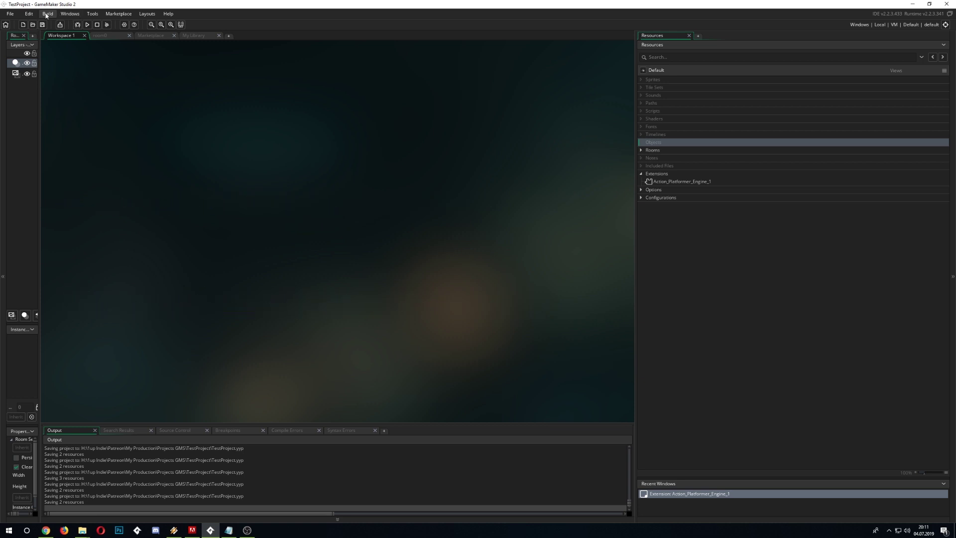
pyautogui.click(46, 14)
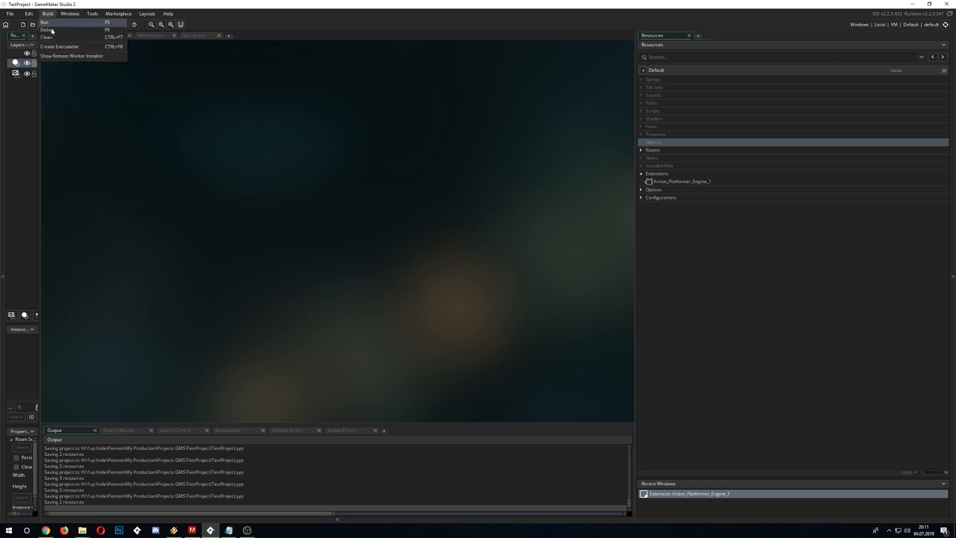
pyautogui.click(299, 143)
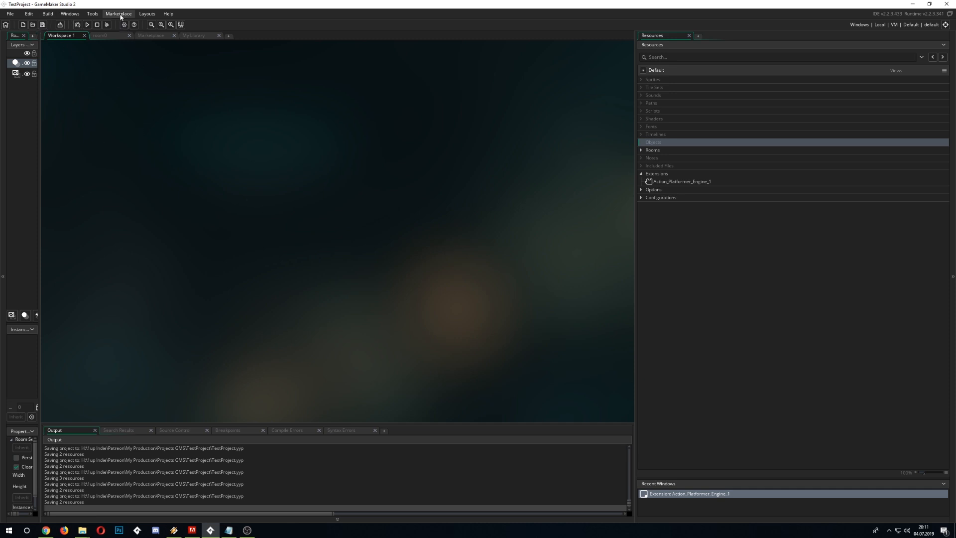
# Expand Rooms to reveal room0 and bring up the Objects group options for adding
pyautogui.click(642, 150)
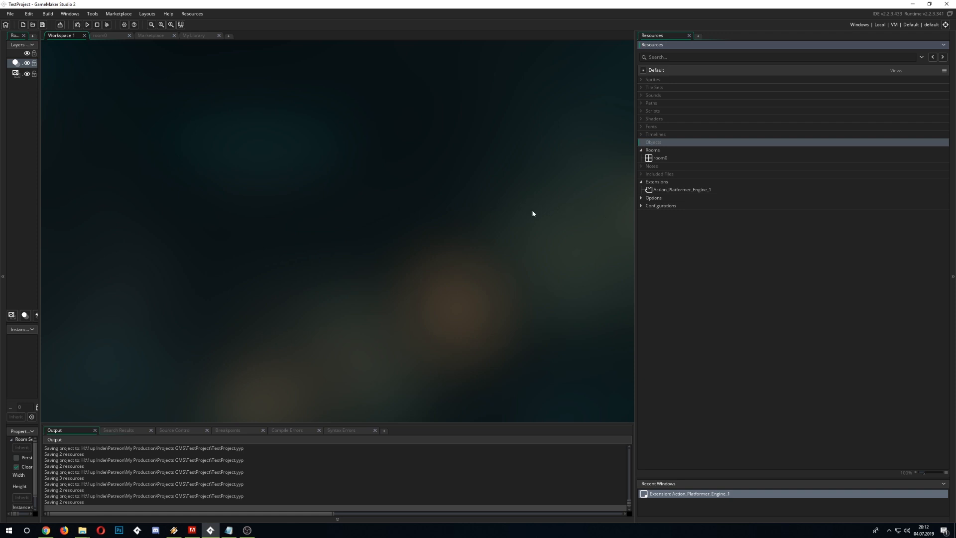
pyautogui.rightClick(655, 146)
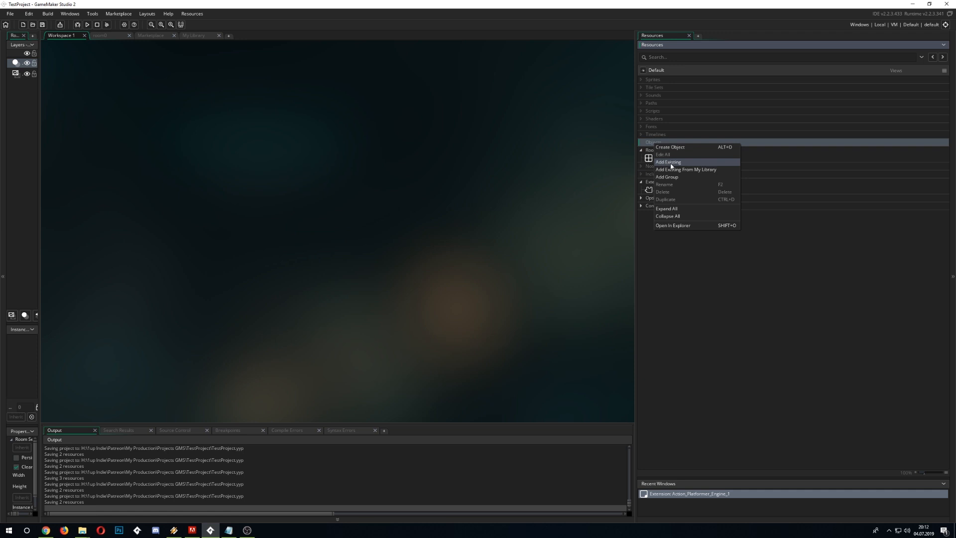
# Start Add Existing for Objects and jump the file browser to the pasted Projects GMS folder
pyautogui.click(671, 162)
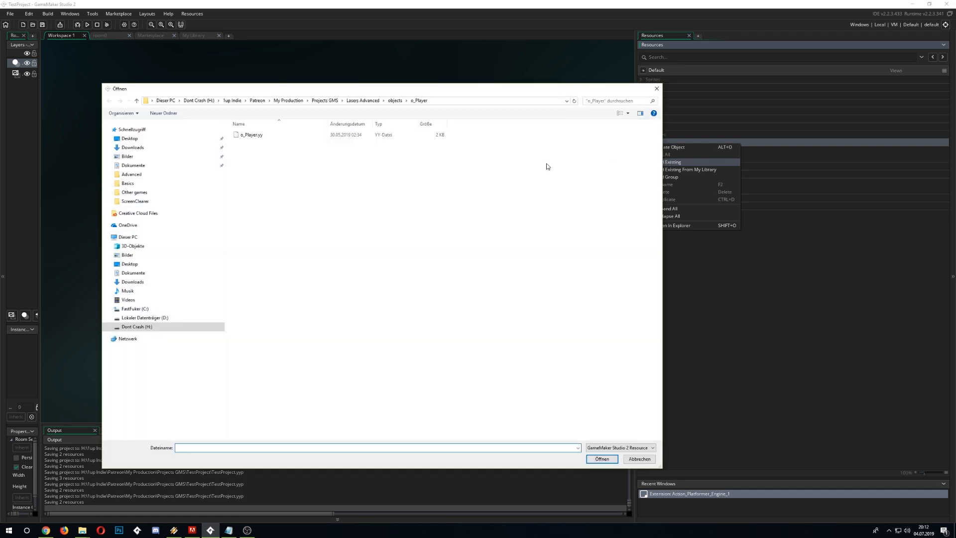
pyautogui.click(468, 101)
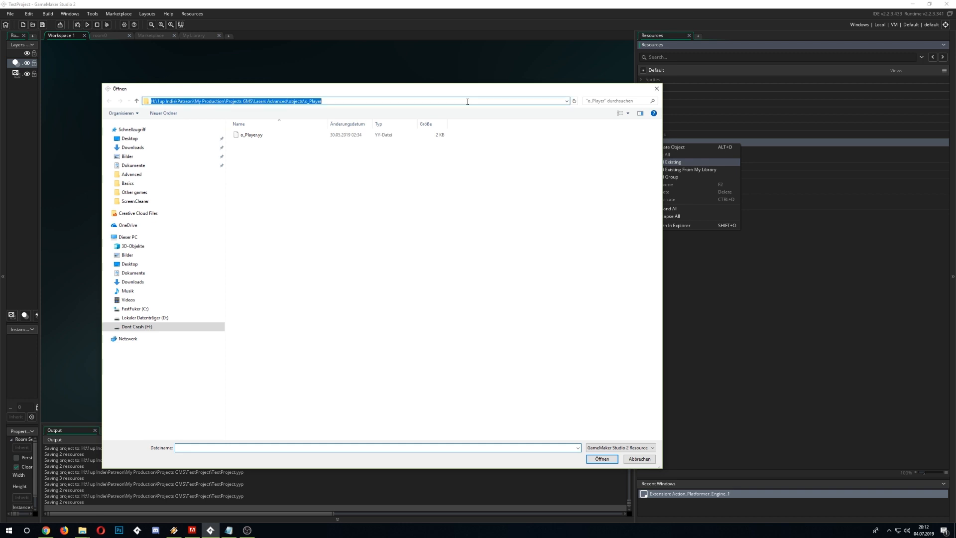
pyautogui.write('H:\\1up Indie\\Patreon\\My Production\\Projects GMS')
pyautogui.press('Return')
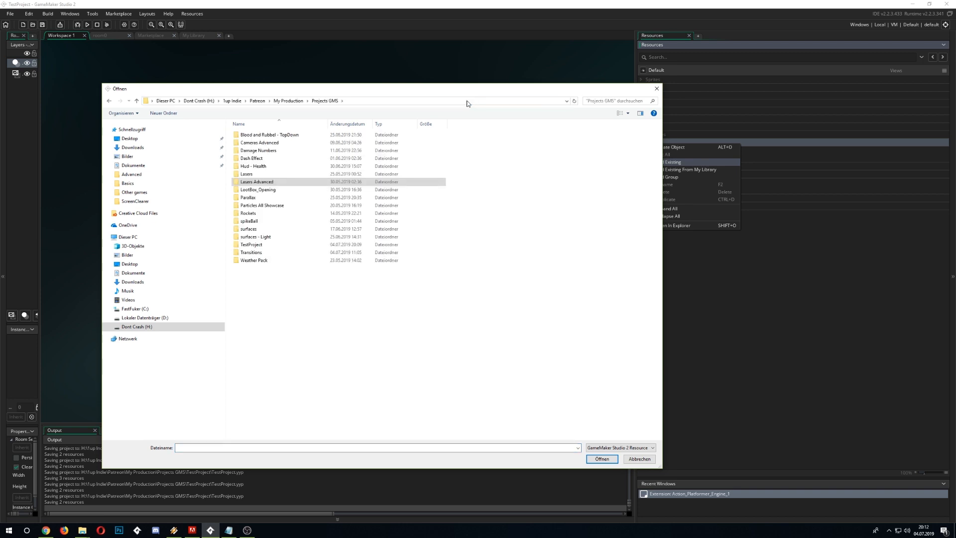
pyautogui.moveTo(528, 91); pyautogui.dragTo(557, 75)
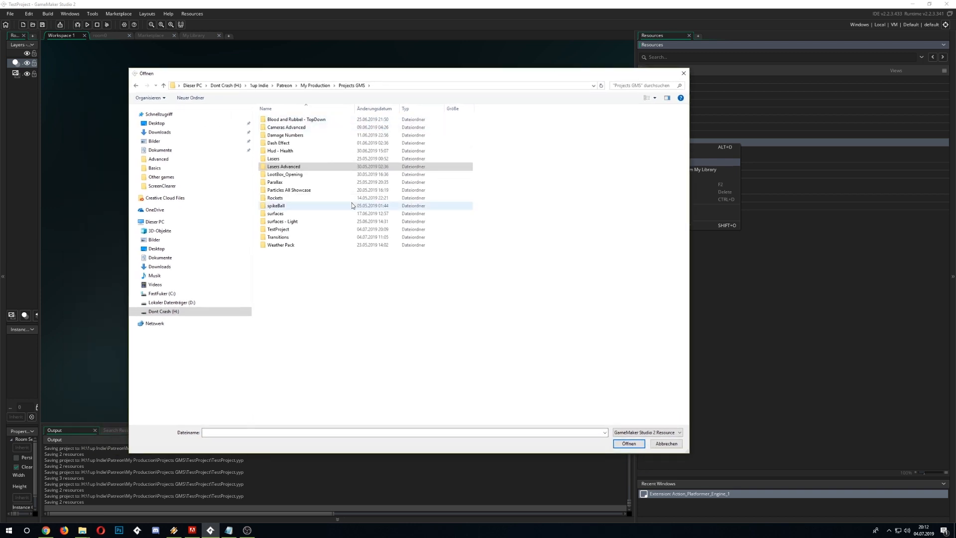
# Import o_Player.yy from Lasers Advanced\objects\o_Player, bringing its spr_Player_Idle sprite
pyautogui.click(317, 167)
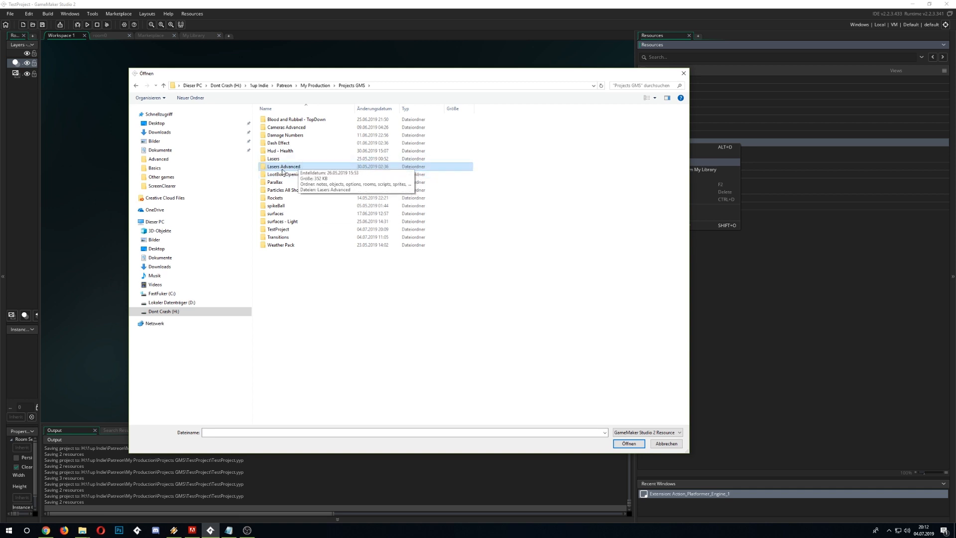
pyautogui.doubleClick(288, 167)
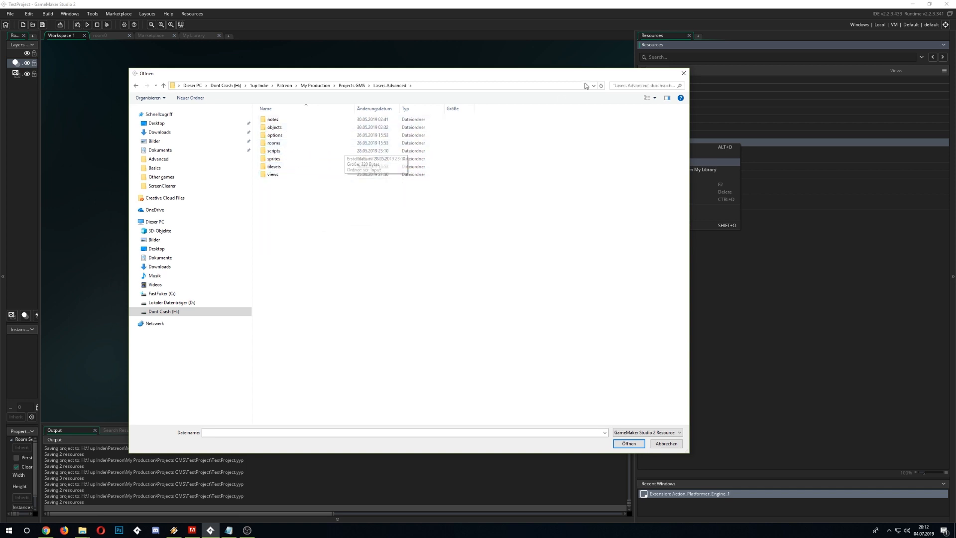
pyautogui.moveTo(584, 80)
pyautogui.mouseDown()
pyautogui.moveTo(486, 80)
pyautogui.moveTo(479, 67)
pyautogui.mouseUp()
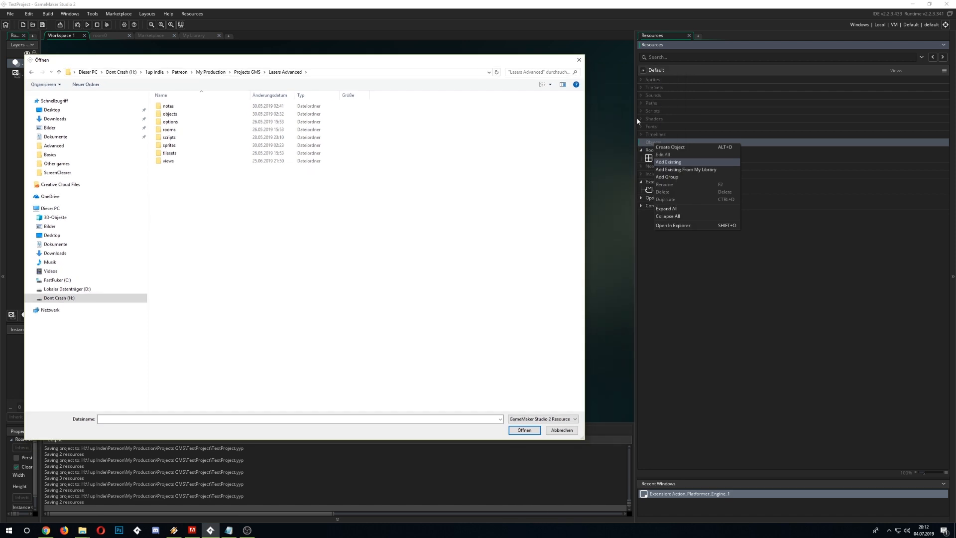
pyautogui.doubleClick(213, 113)
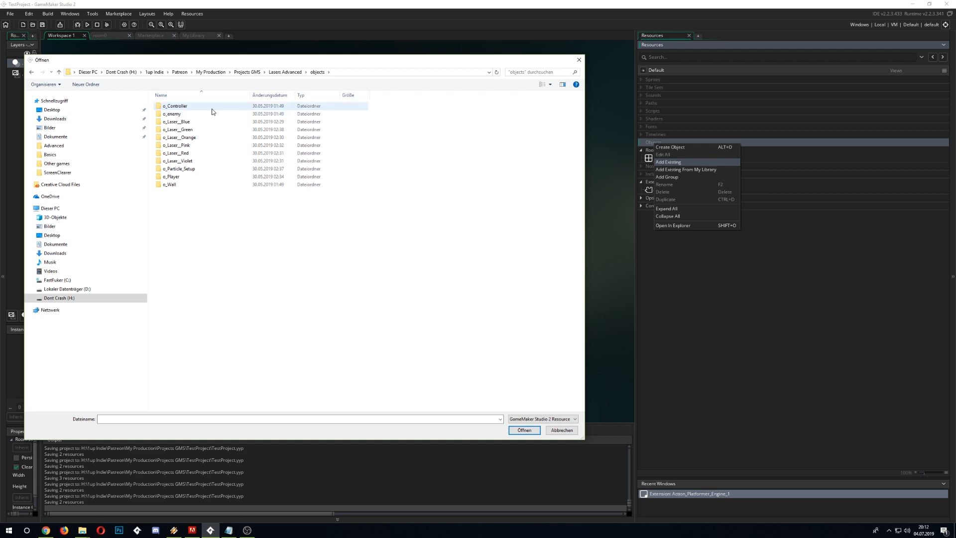
pyautogui.doubleClick(211, 178)
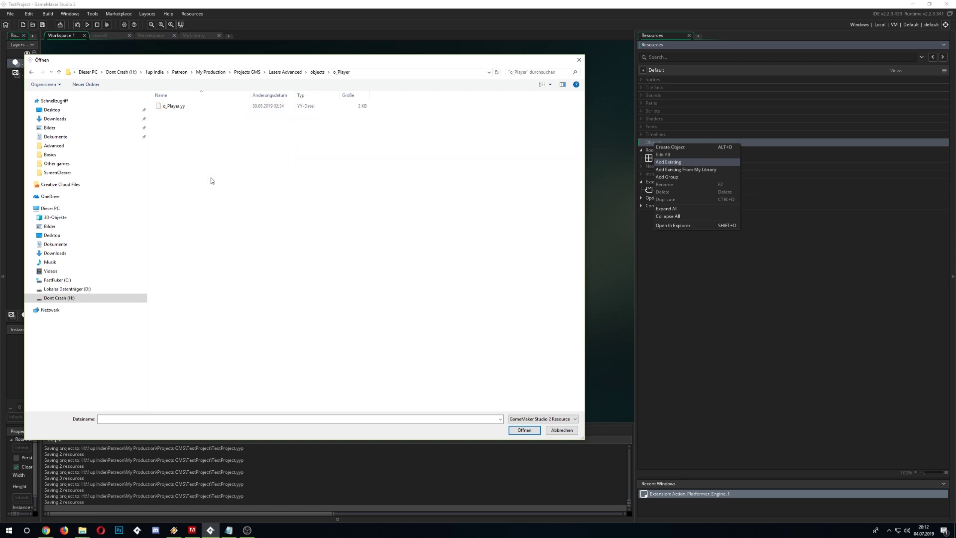
pyautogui.doubleClick(183, 106)
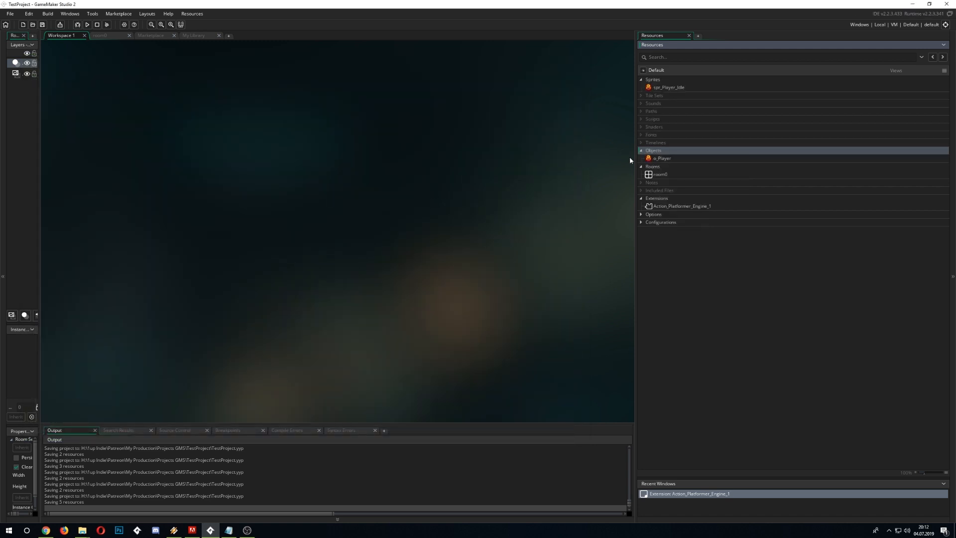
# Inspect o_Player's Step code, collapsing the movement block and checking the Scripts group
pyautogui.doubleClick(658, 158)
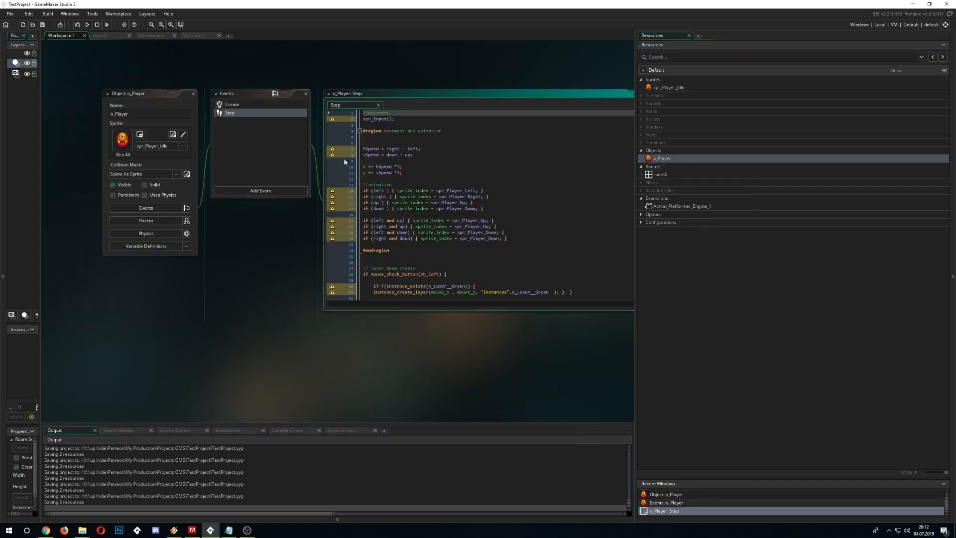
pyautogui.click(356, 131)
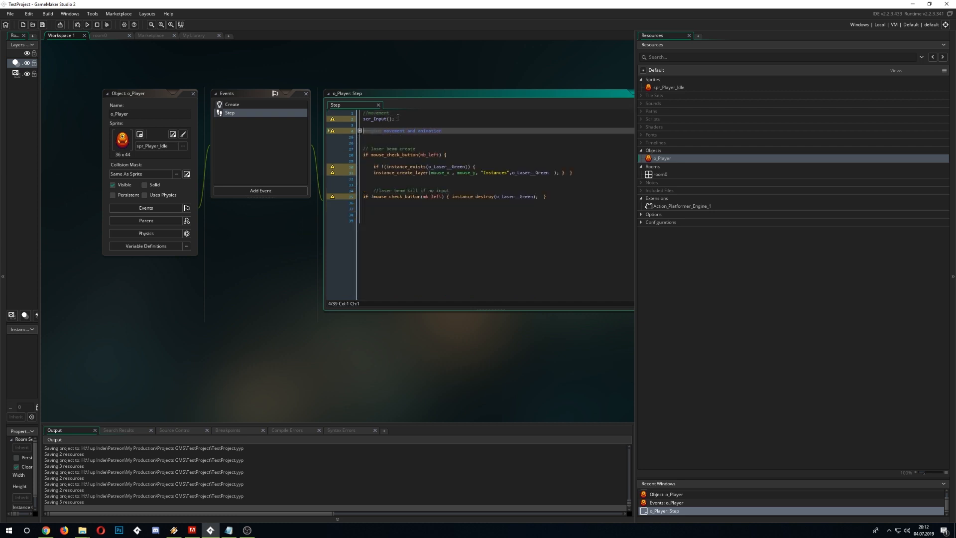
pyautogui.moveTo(394, 118); pyautogui.dragTo(363, 120)
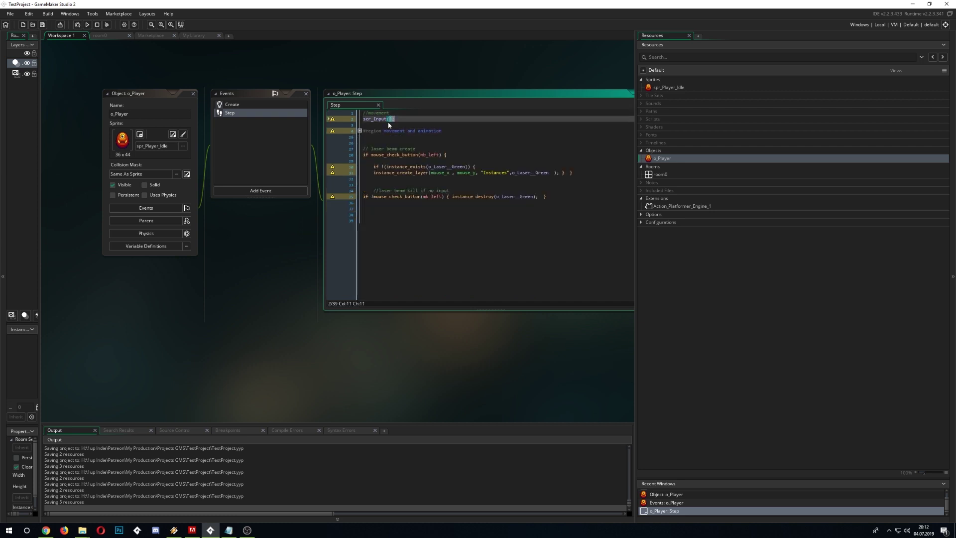
pyautogui.click(364, 125)
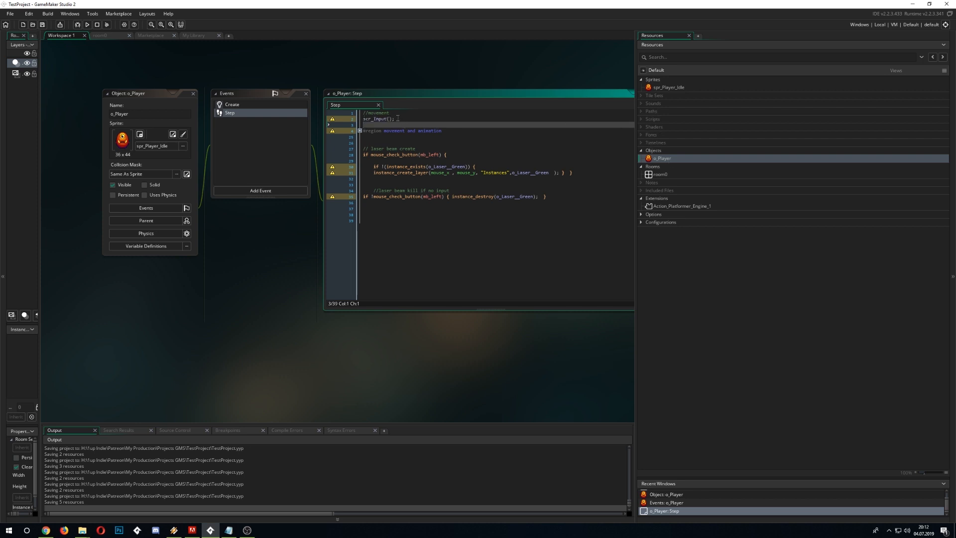
pyautogui.rightClick(648, 123)
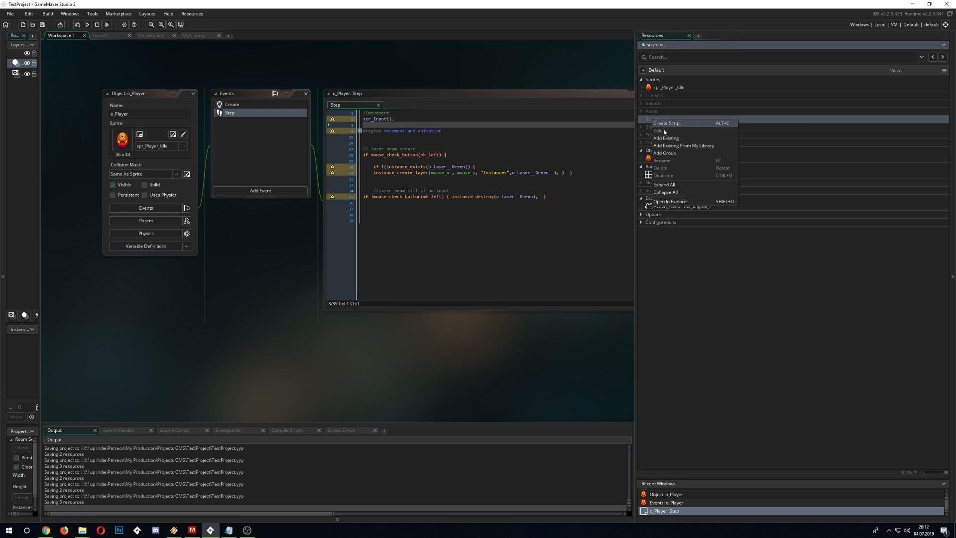
pyautogui.press('Escape')
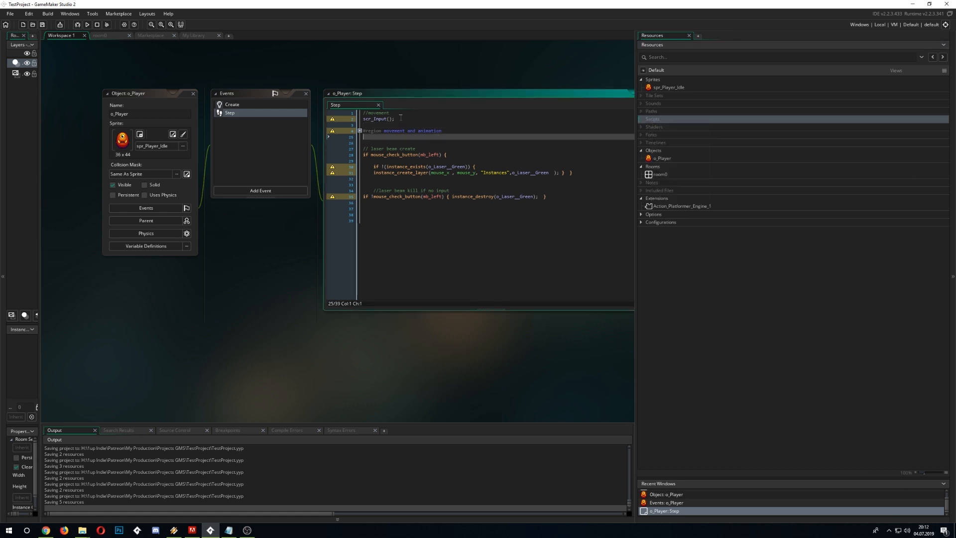
# Delete the scr_Input(); call on line 2 of the Step event and save the project
pyautogui.moveTo(401, 117); pyautogui.dragTo(263, 120)
pyautogui.press('Delete')
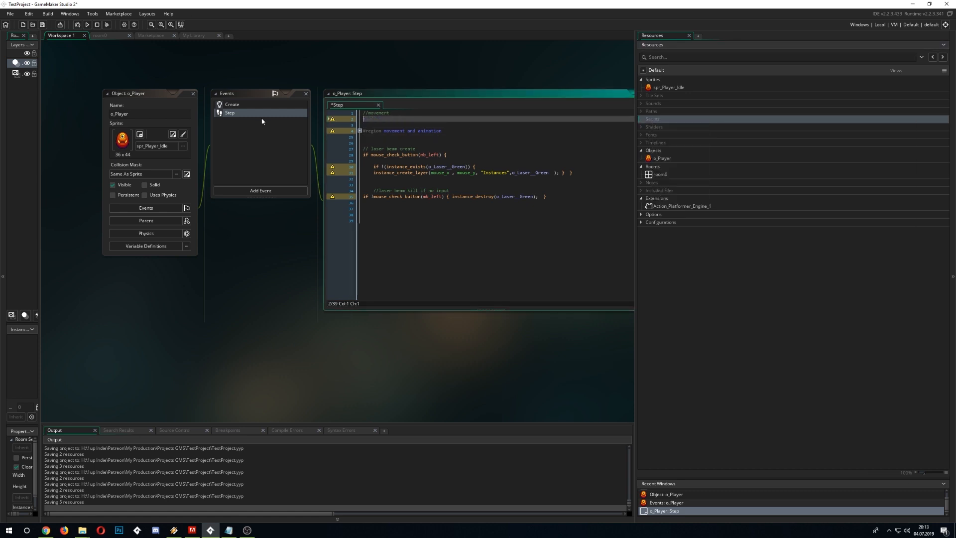
pyautogui.hotkey('ctrl', 's')
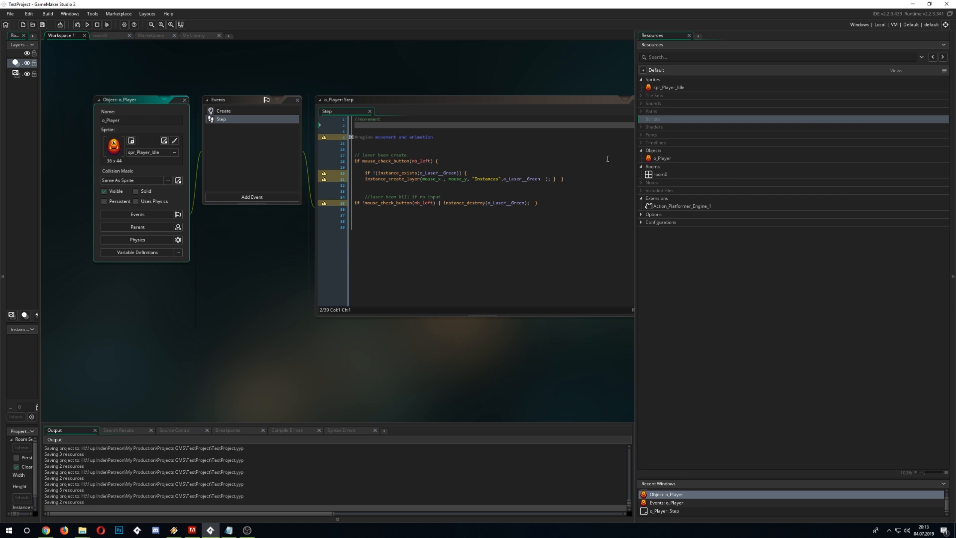
# Close the o_Player editors, collapse Extensions and show the Marketplace menu
pyautogui.click(188, 101)
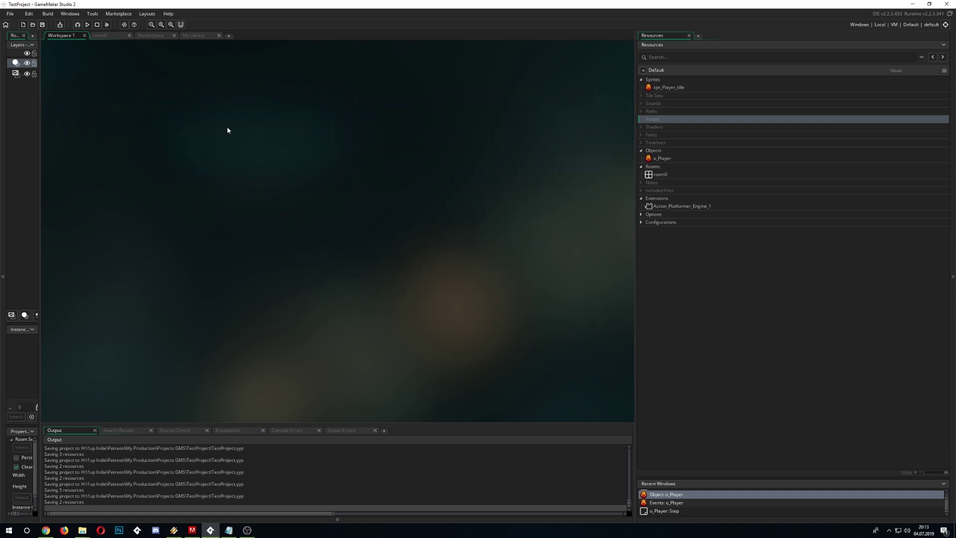
pyautogui.click(640, 198)
pyautogui.click(118, 14)
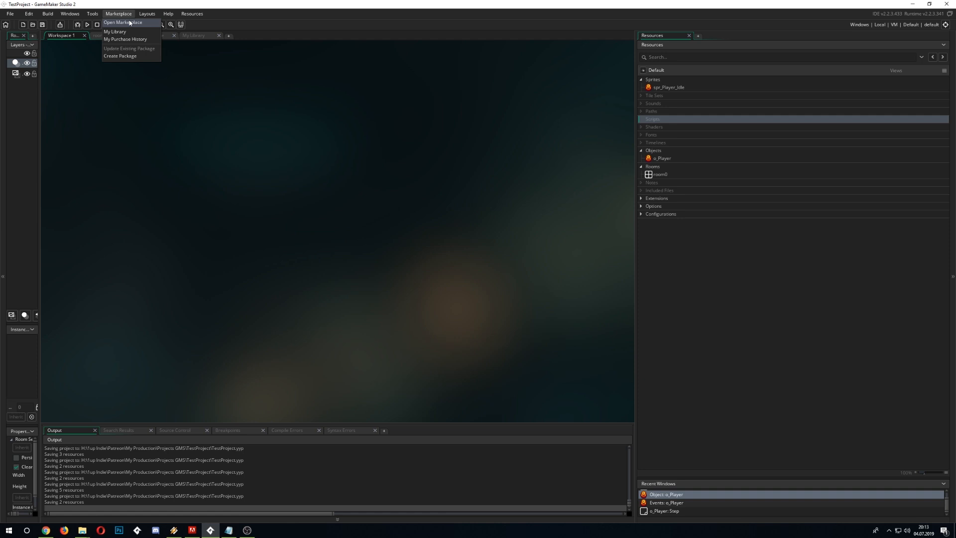
# Open the Marketplace store, collapse the Output panel and select the old search text for 'zbg'
pyautogui.click(116, 23)
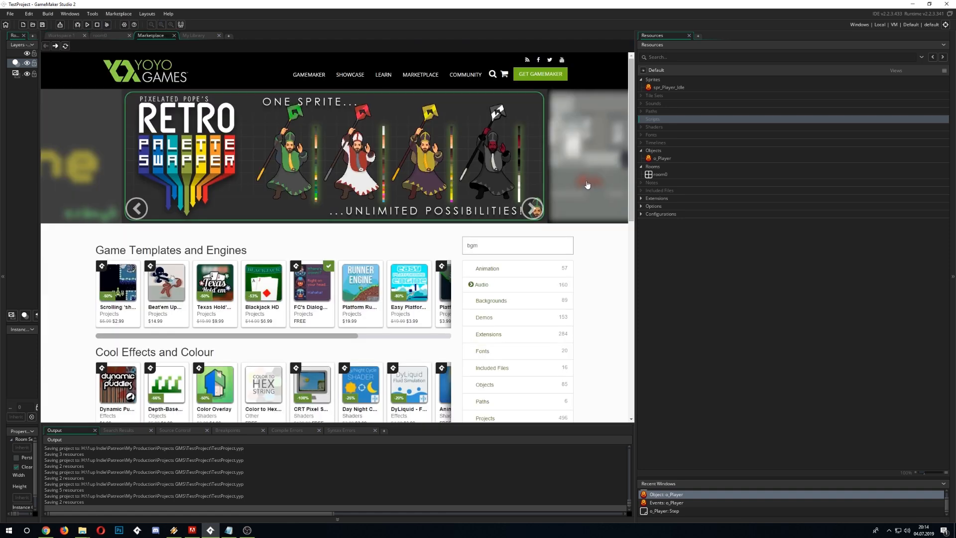
pyautogui.moveTo(425, 422); pyautogui.dragTo(426, 517)
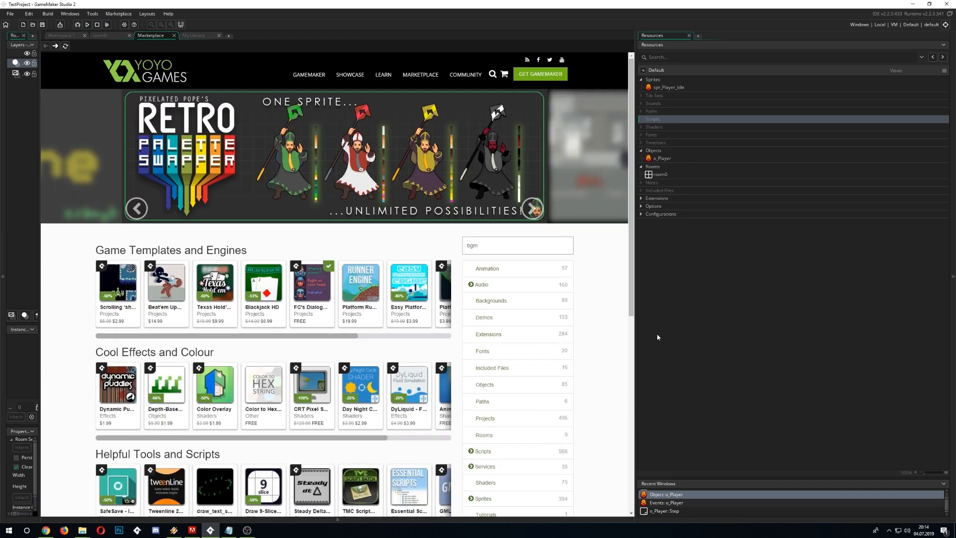
pyautogui.moveTo(634, 321); pyautogui.dragTo(770, 322)
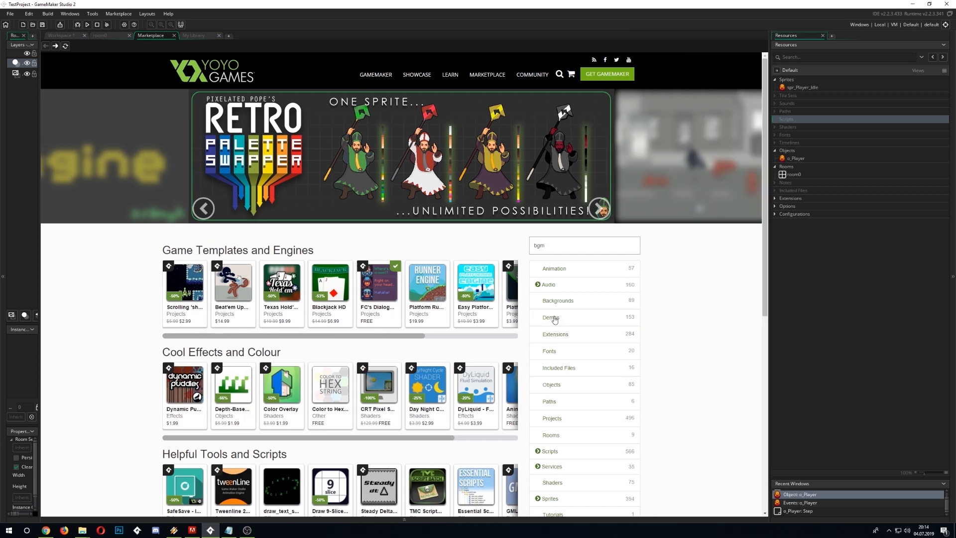
pyautogui.scroll(-3, 550, 299)
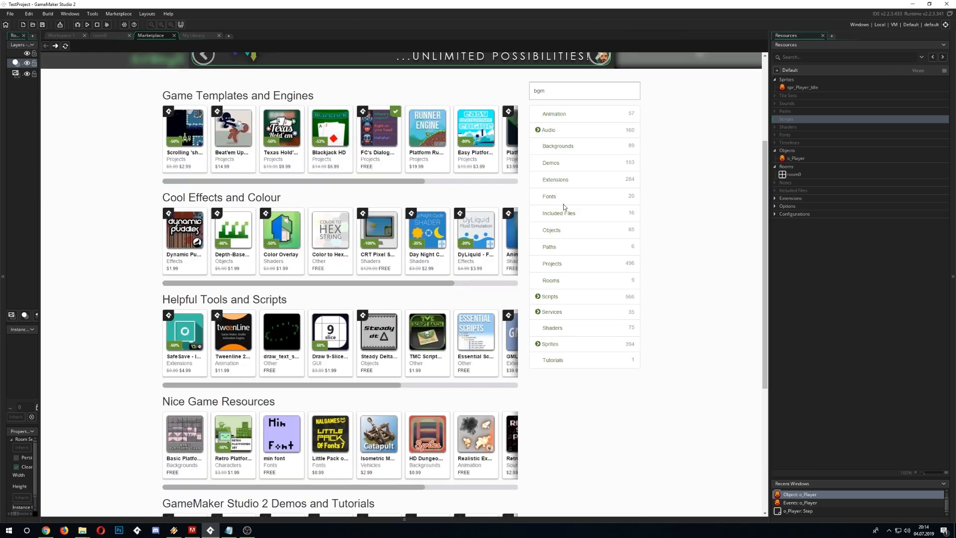
pyautogui.moveTo(768, 160); pyautogui.dragTo(766, 148)
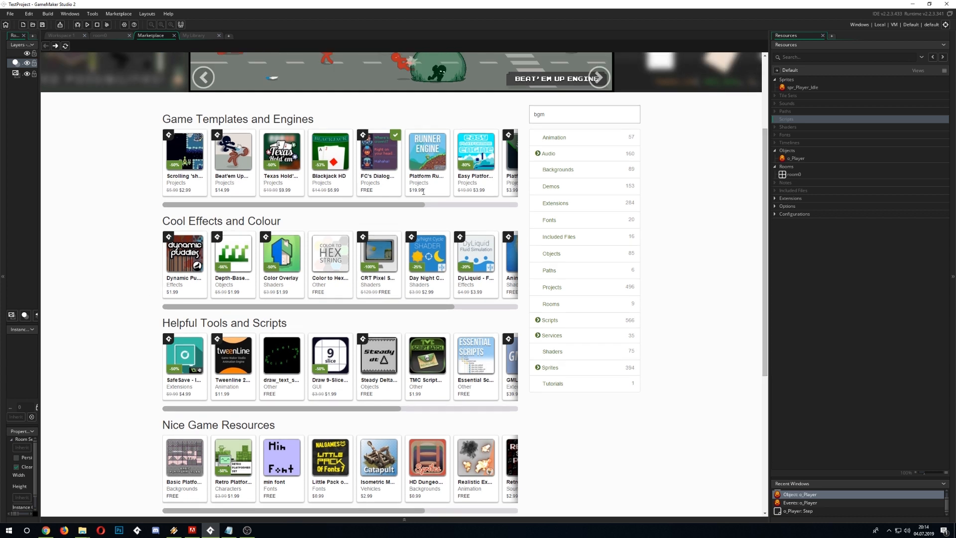
pyautogui.scroll(-3, 117, 322)
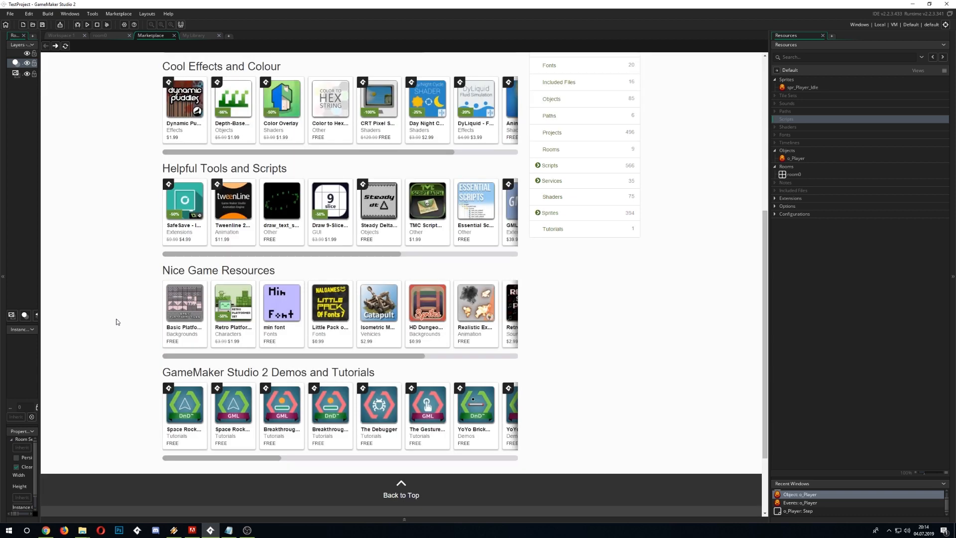
pyautogui.scroll(3, 117, 322)
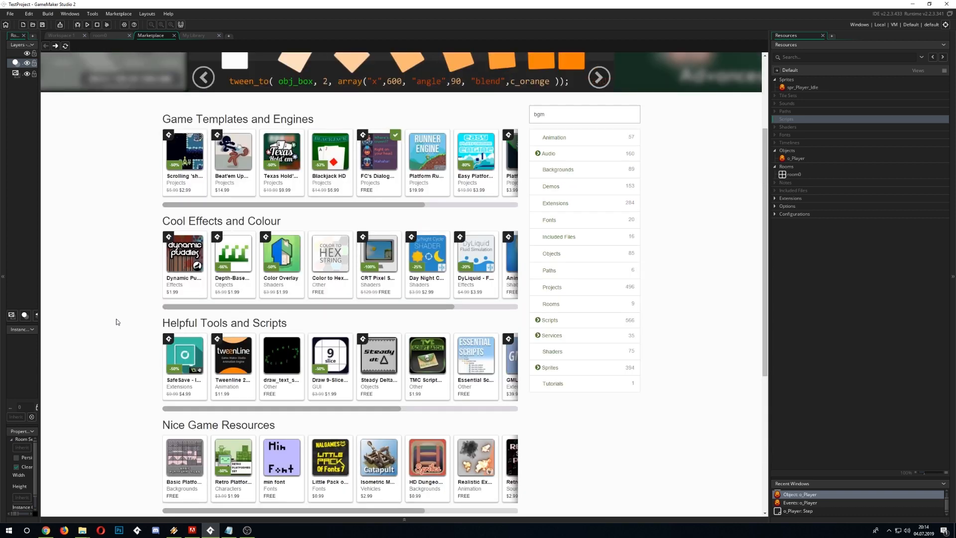
pyautogui.doubleClick(555, 113)
pyautogui.write('z')
pyautogui.write('bg')
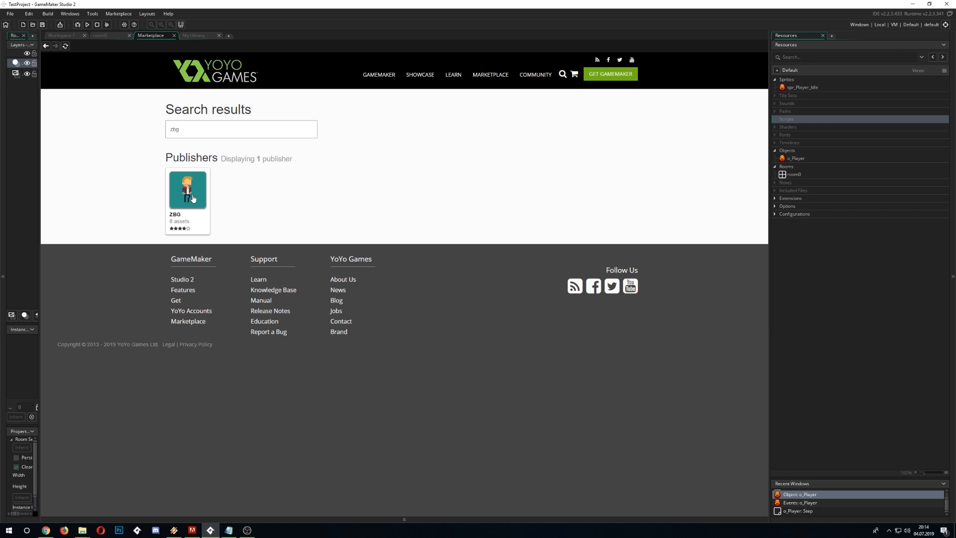
# View ZBG's Action-Platformer Engine 1, then switch to My Library listing it
pyautogui.click(191, 195)
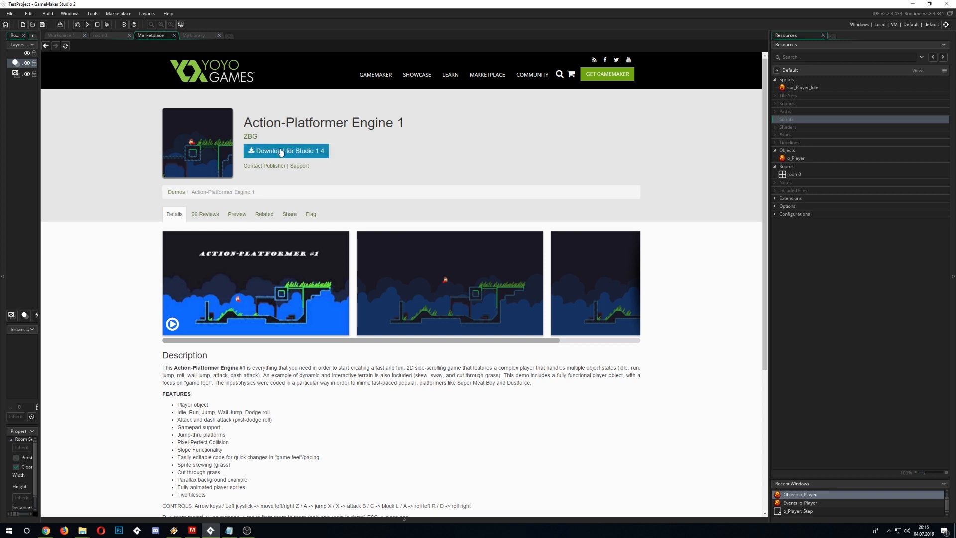
pyautogui.click(118, 14)
pyautogui.click(114, 31)
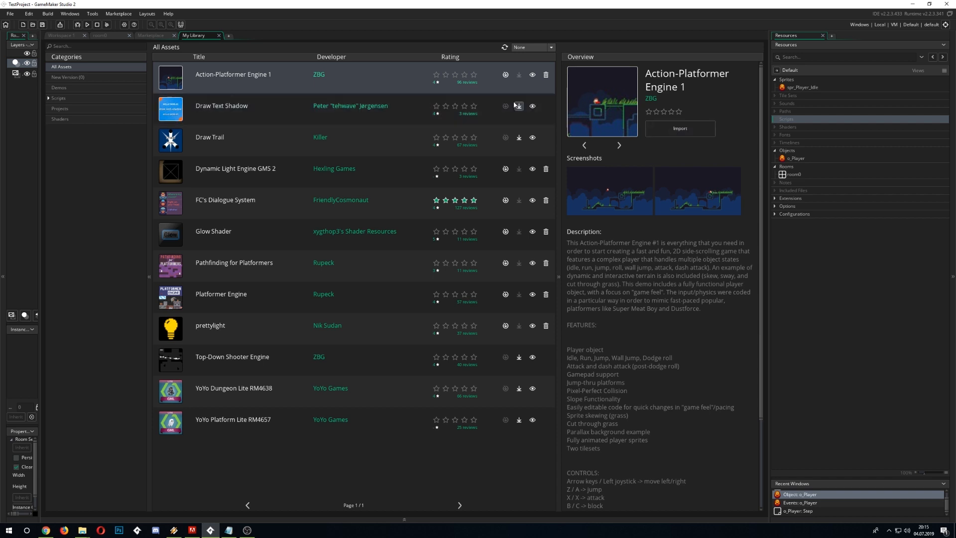
# Begin importing Action-Platformer Engine 1, add all resources and keep the current project as target
pyautogui.click(506, 76)
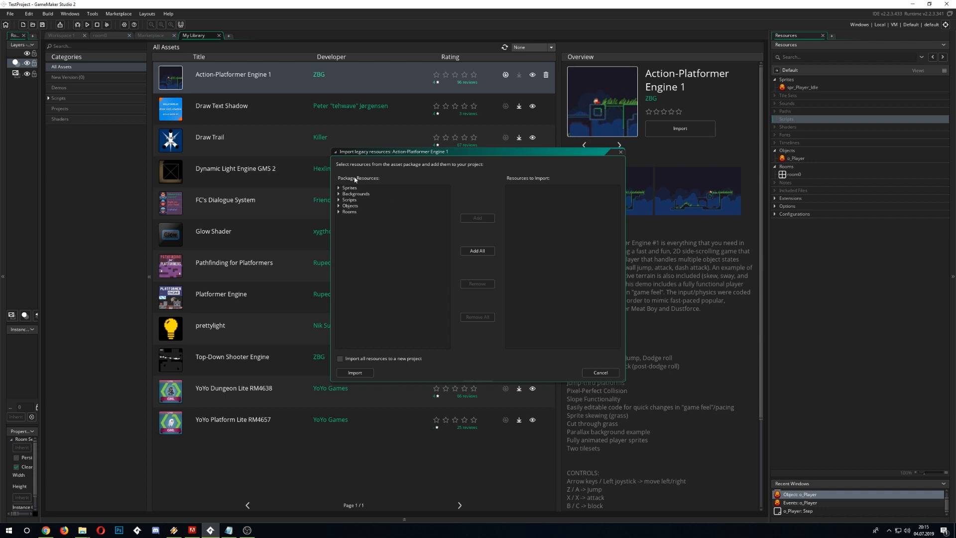
pyautogui.click(339, 188)
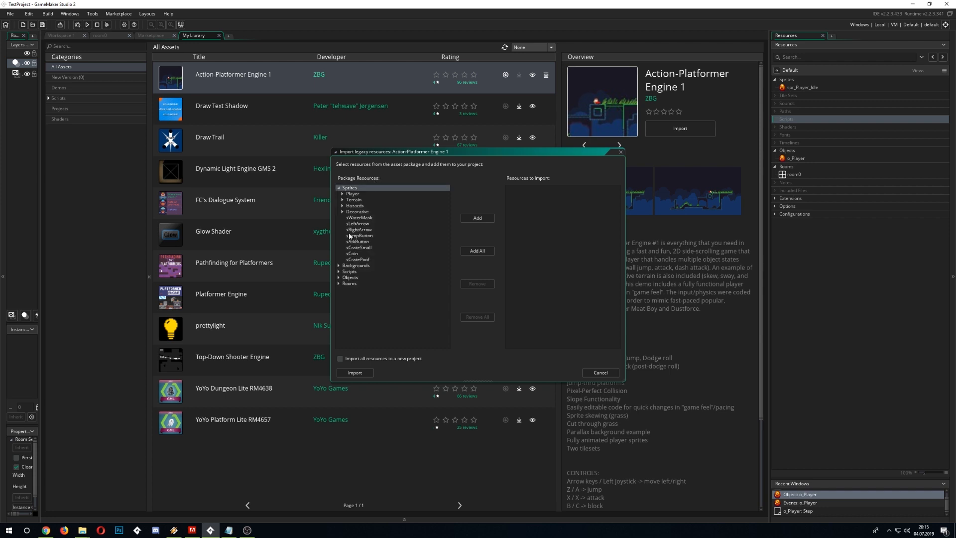
pyautogui.click(339, 188)
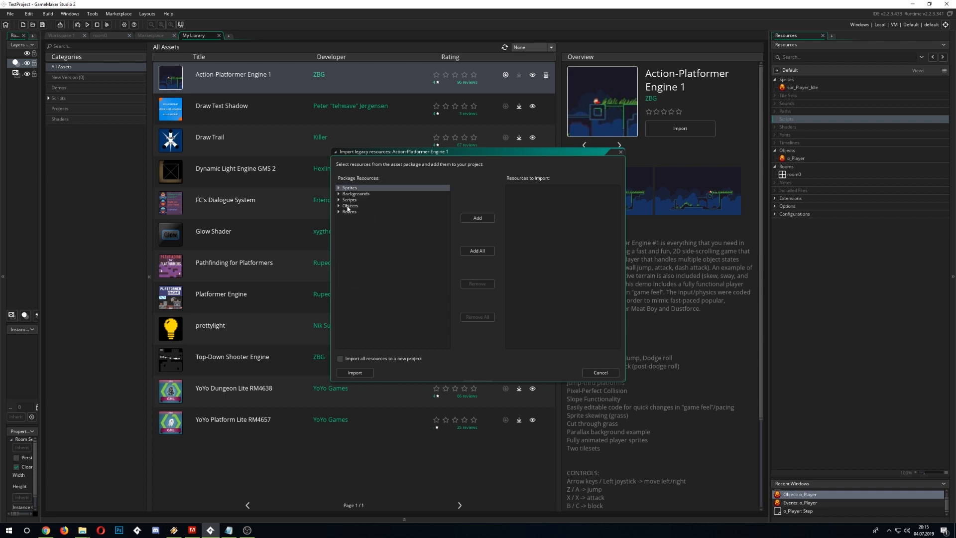
pyautogui.click(477, 251)
pyautogui.click(341, 359)
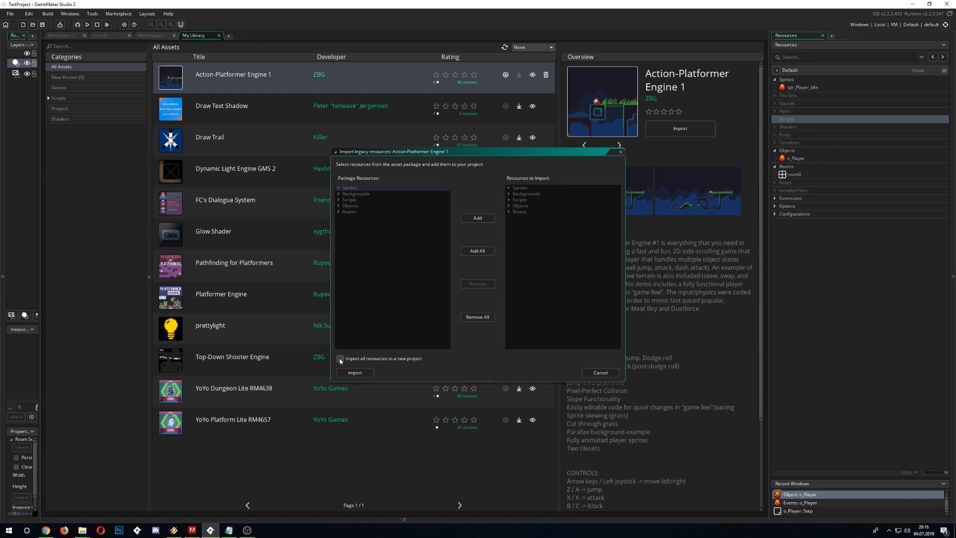
pyautogui.click(340, 360)
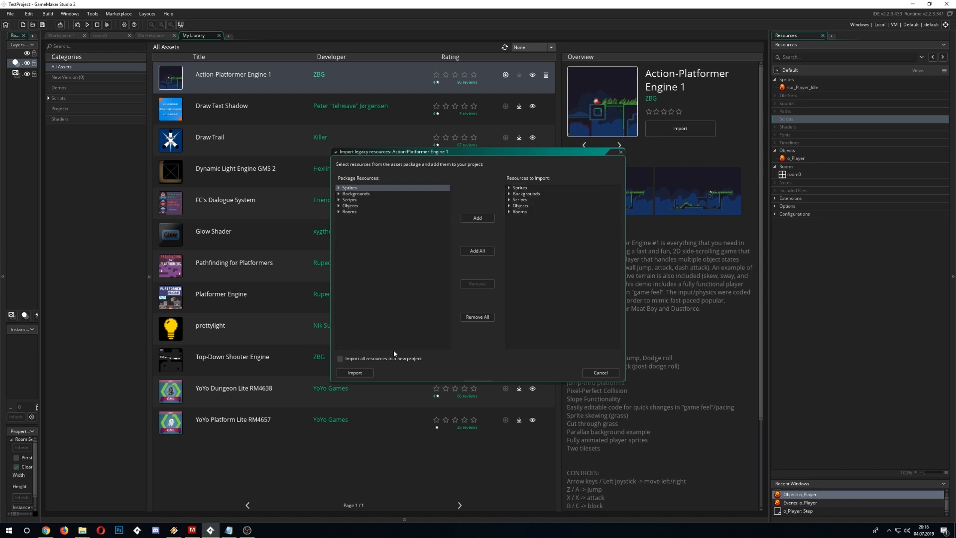
# Review the queued Objects and the package's Backgrounds before importing
pyautogui.click(510, 205)
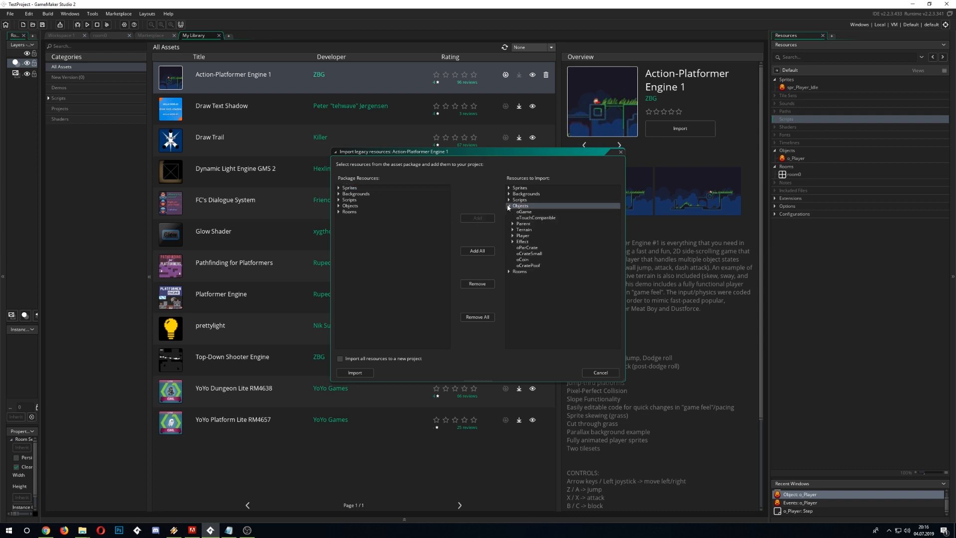
pyautogui.click(509, 205)
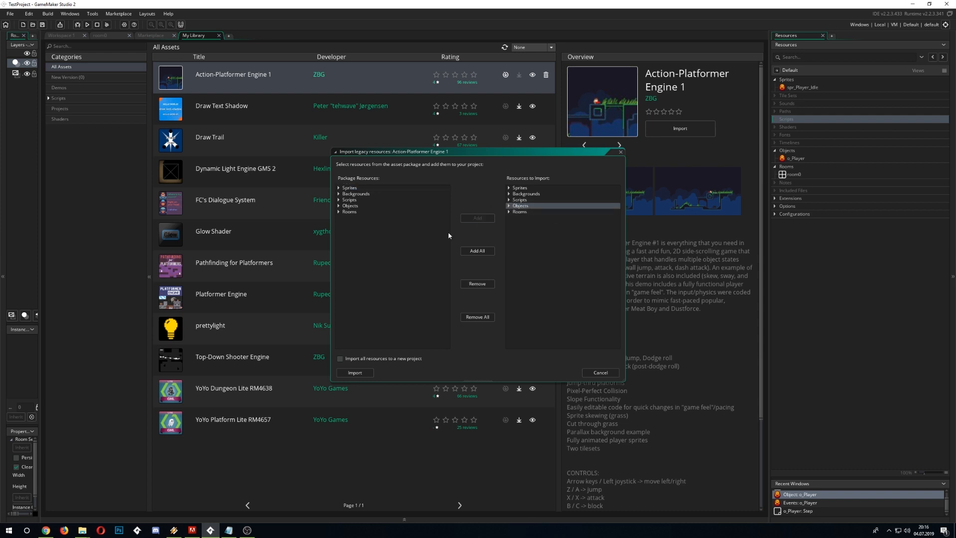
pyautogui.click(338, 194)
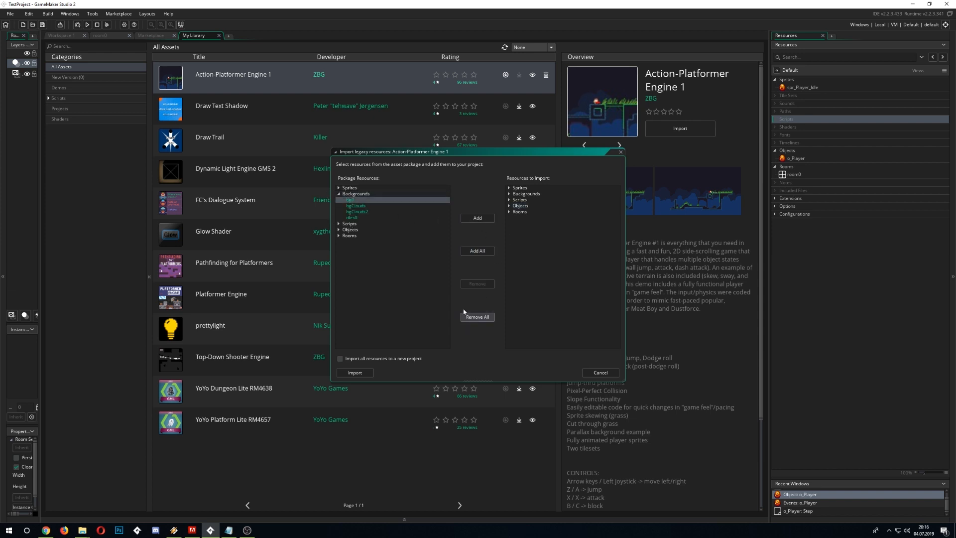
pyautogui.click(351, 194)
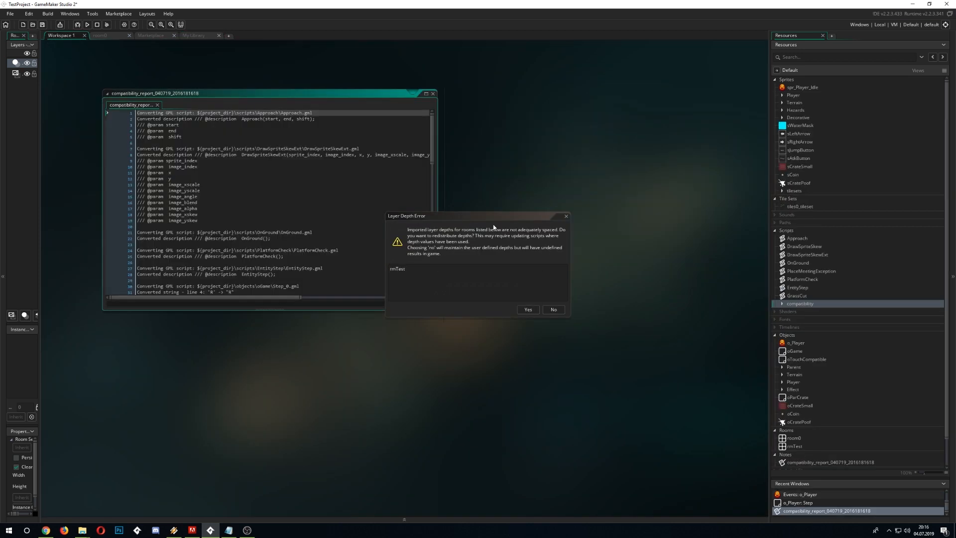
# Answer Yes to redistributing imported room layer depths and close the compatibility report
pyautogui.moveTo(491, 221)
pyautogui.mouseDown()
pyautogui.moveTo(446, 199)
pyautogui.moveTo(462, 173)
pyautogui.mouseUp()
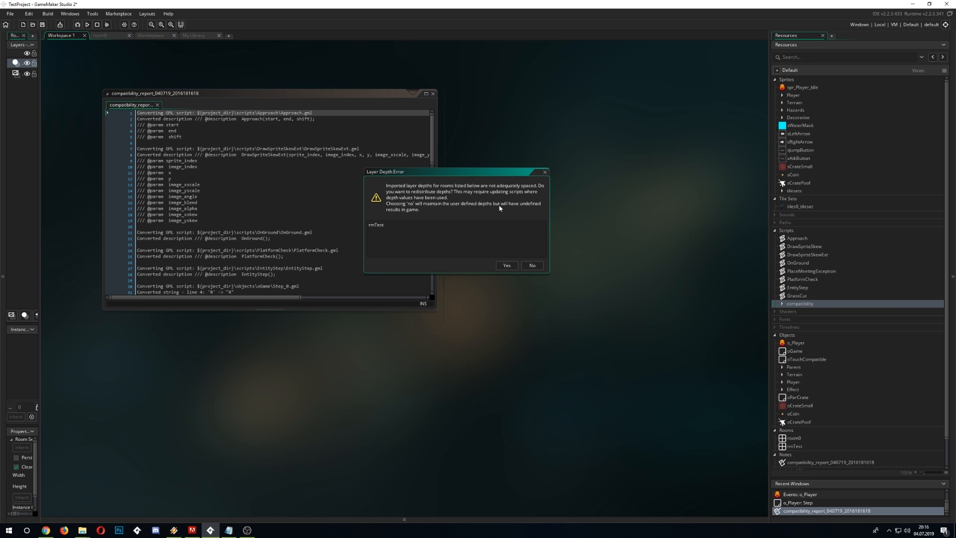
pyautogui.moveTo(467, 175); pyautogui.dragTo(508, 164)
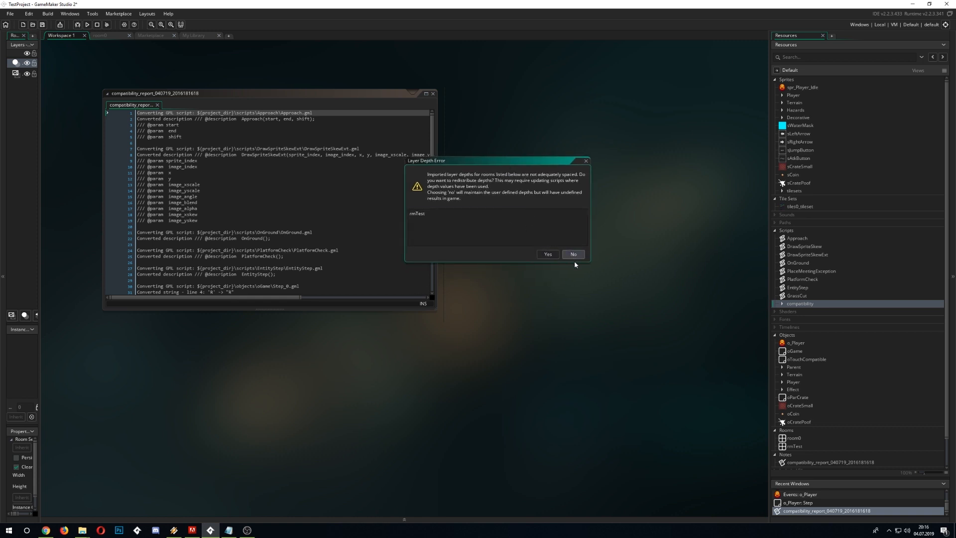
pyautogui.click(546, 254)
pyautogui.moveTo(351, 94); pyautogui.dragTo(427, 95)
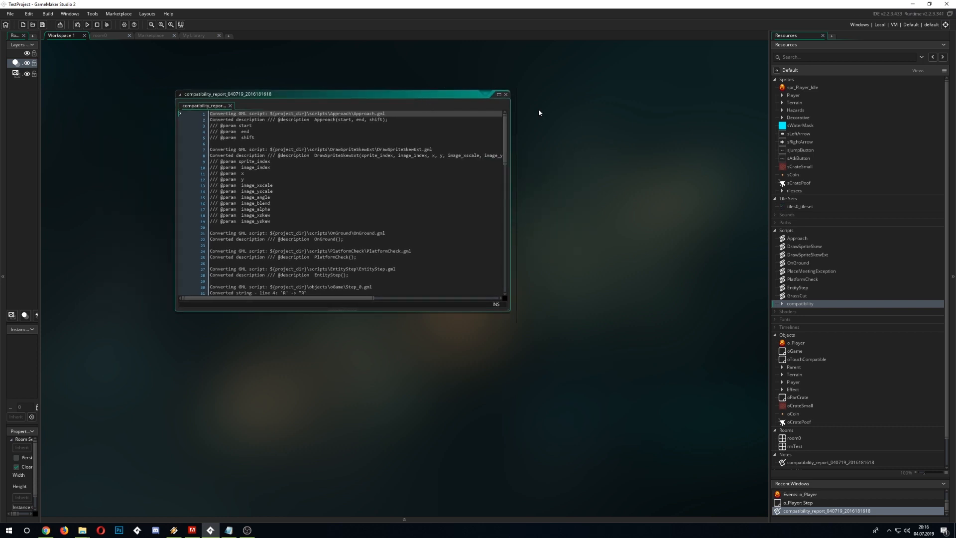
pyautogui.click(505, 95)
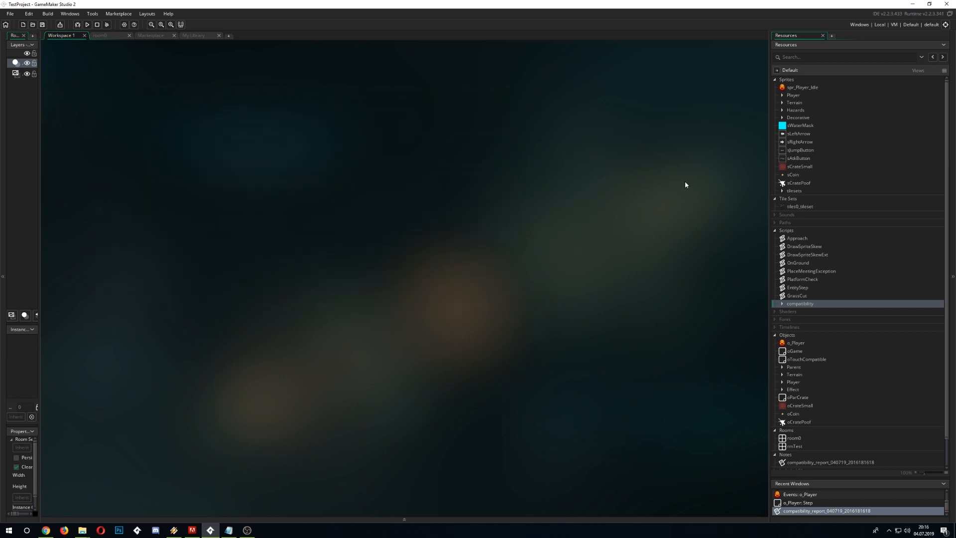
# Widen the resource tree, locate compatibility > instance > instance_create, then collapse Scripts
pyautogui.moveTo(771, 225); pyautogui.dragTo(582, 232)
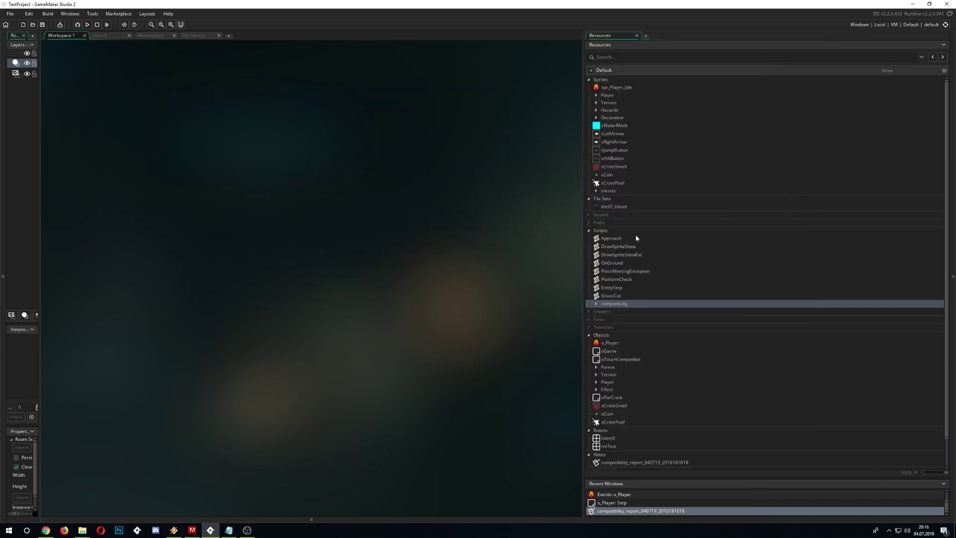
pyautogui.click(604, 305)
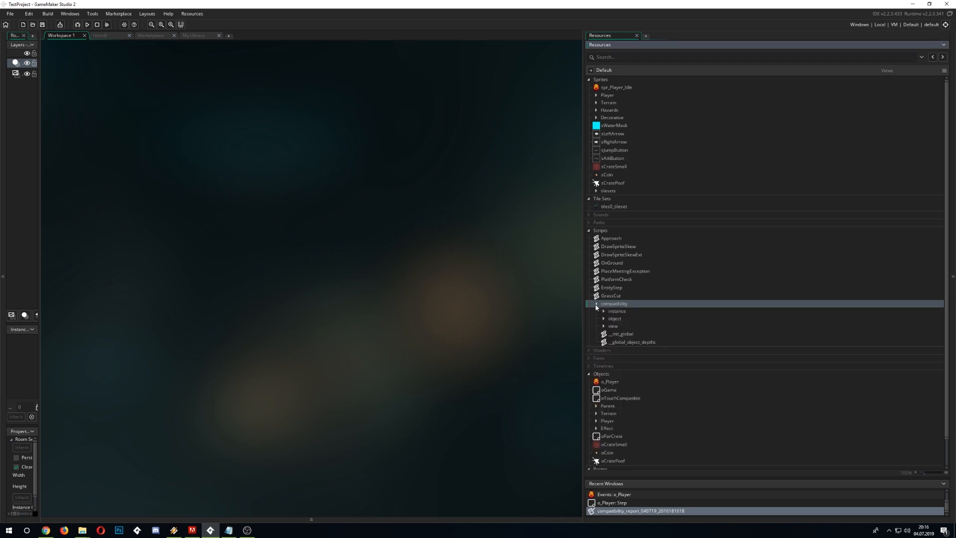
pyautogui.scroll(-2, 621, 273)
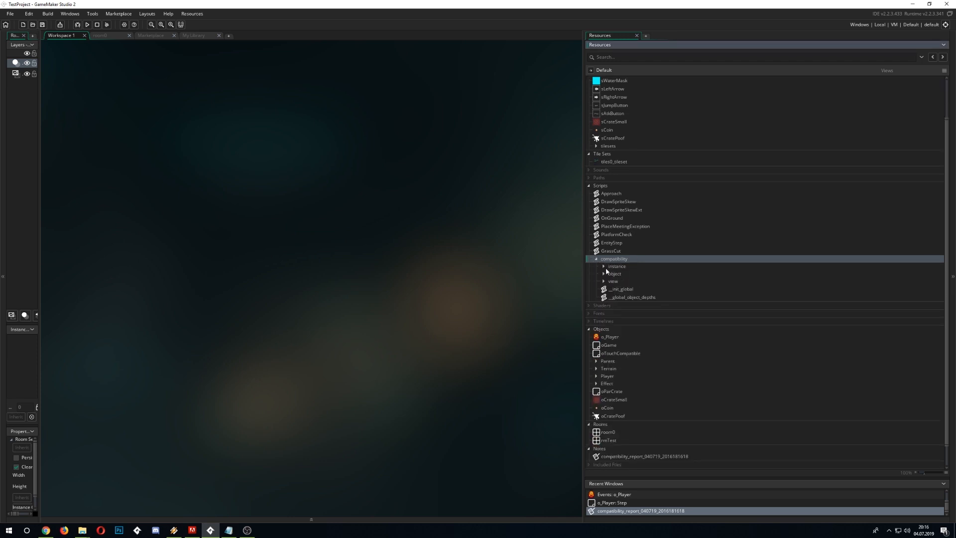
pyautogui.click(604, 266)
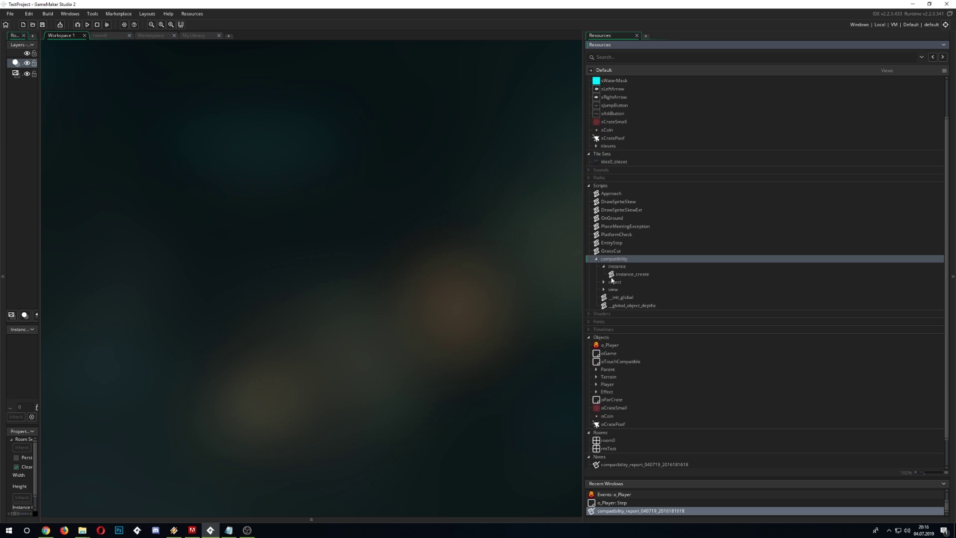
pyautogui.click(637, 275)
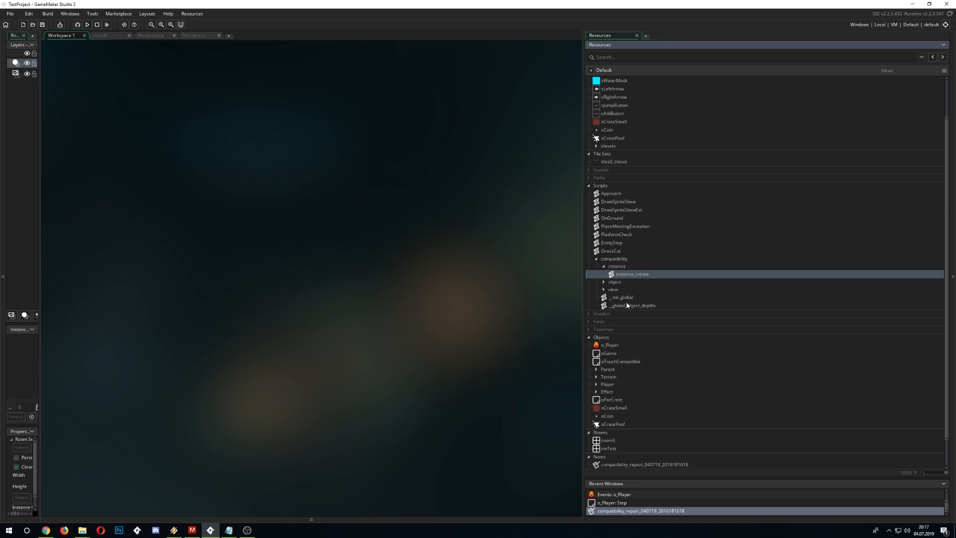
pyautogui.click(589, 185)
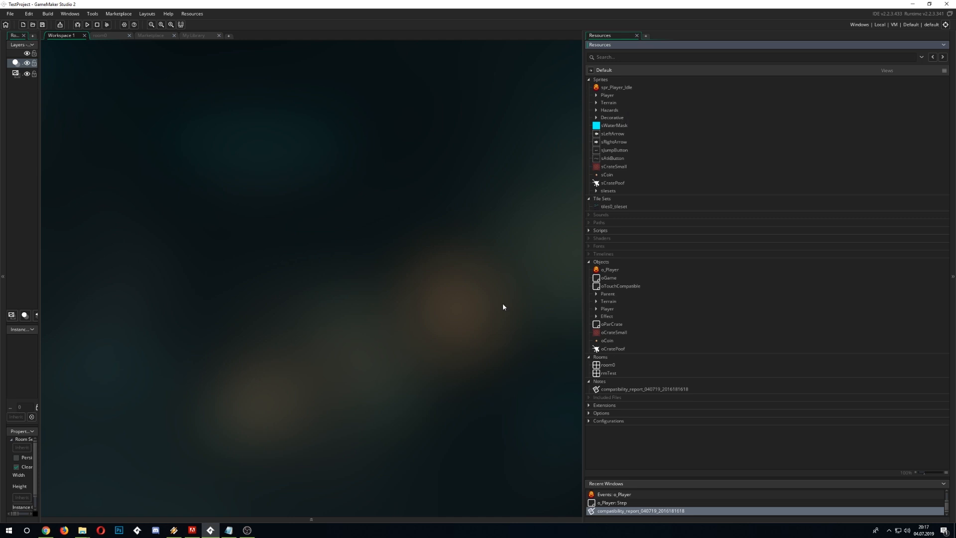
# Delete room0 leaving only rmTest, then run the game with F5
pyautogui.click(607, 364)
pyautogui.click(614, 373)
pyautogui.press('Delete')
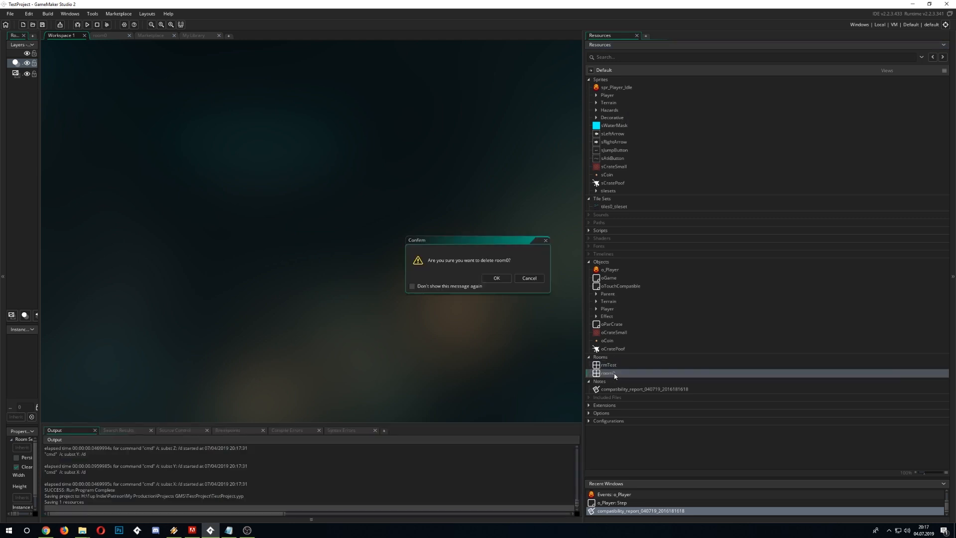
pyautogui.click(495, 279)
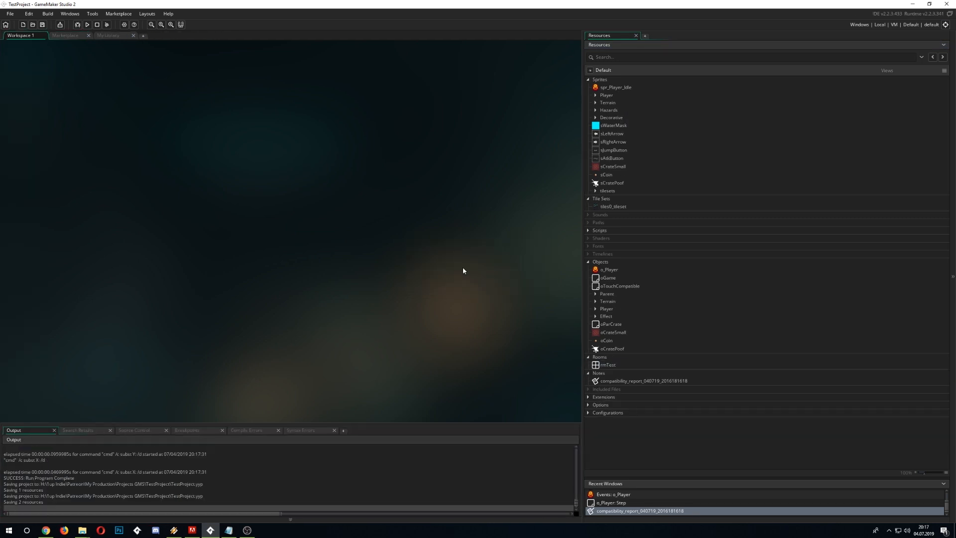
pyautogui.press('F5')
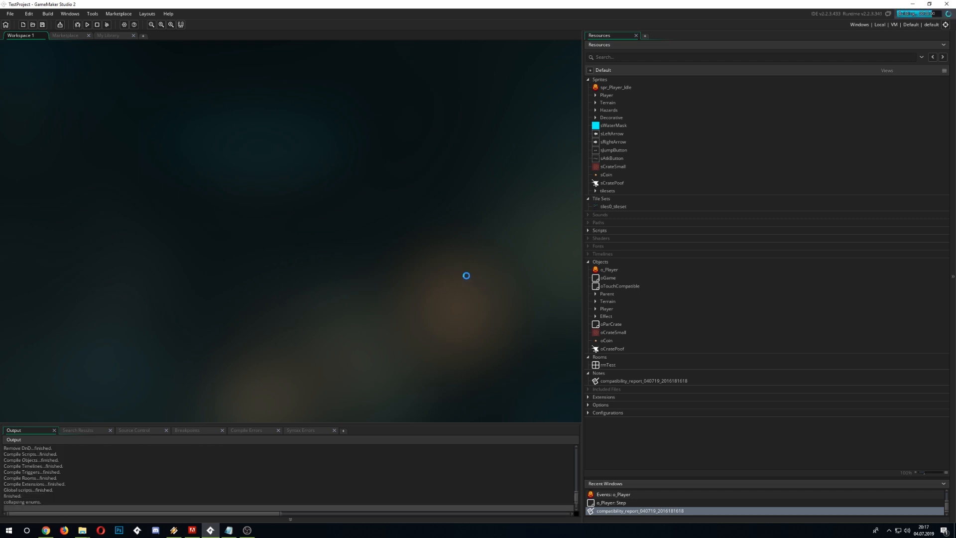
# Move the player left then right across the ground, then close the running game window
pyautogui.press('Left')
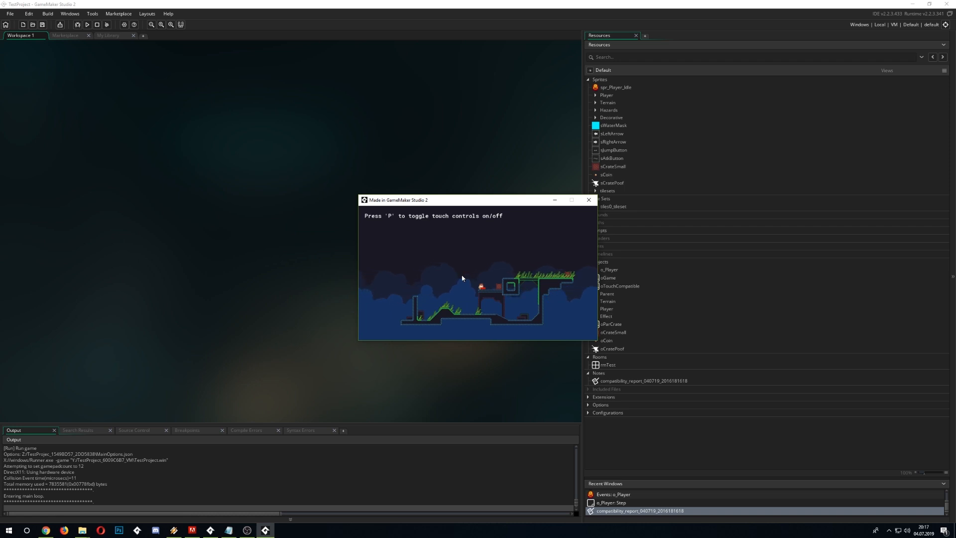
pyautogui.press('Right')
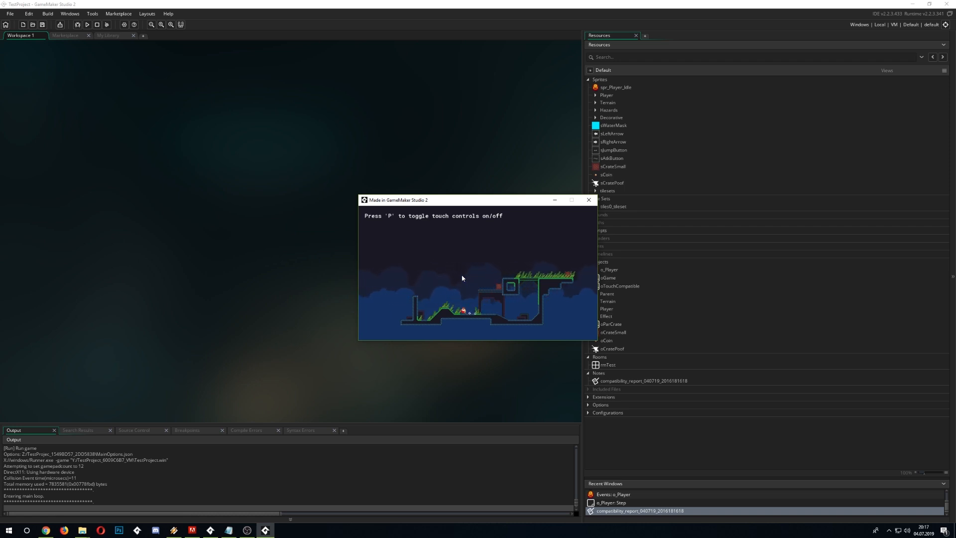
pyautogui.click(590, 200)
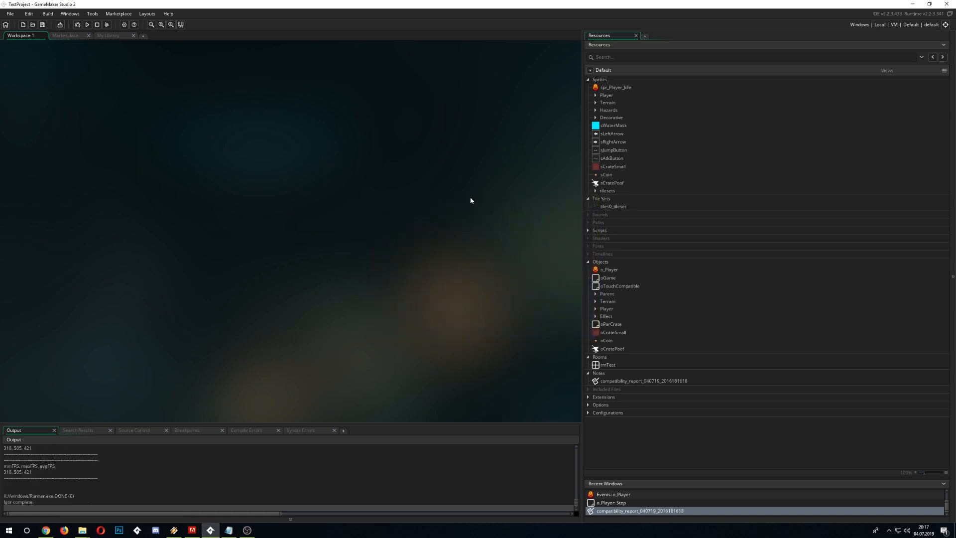